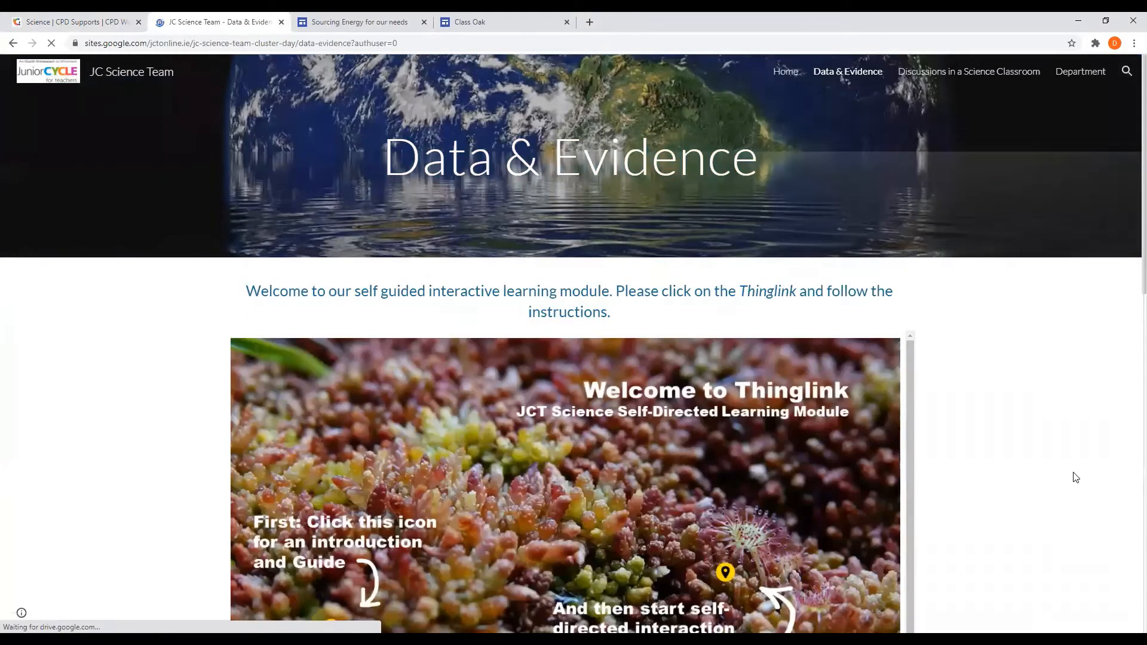
- Scroll to the Data & Evidence resource cards, then switch to the Sourcing Energy for our needs site
{"action": "scroll", "coordinate": [1059, 469], "scroll_direction": "down", "scroll_amount": 5}
{"action": "scroll", "coordinate": [1040, 472], "scroll_direction": "down", "scroll_amount": 3}
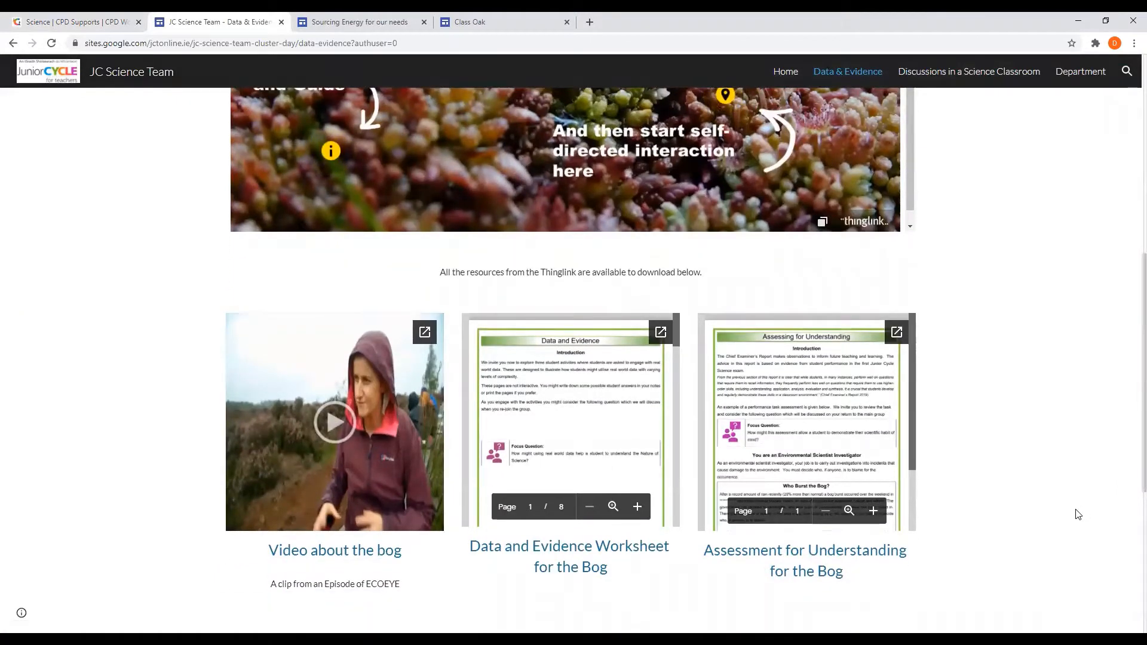
{"action": "left_click", "coordinate": [323, 21]}
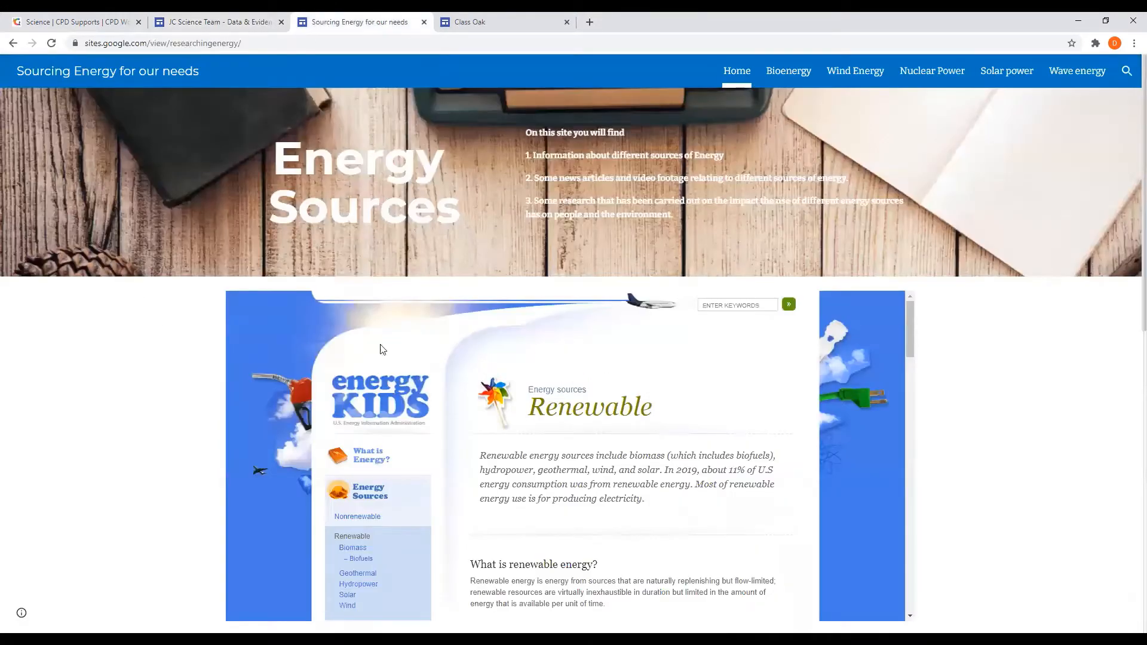
{"action": "scroll", "coordinate": [985, 435], "scroll_direction": "down", "scroll_amount": 7}
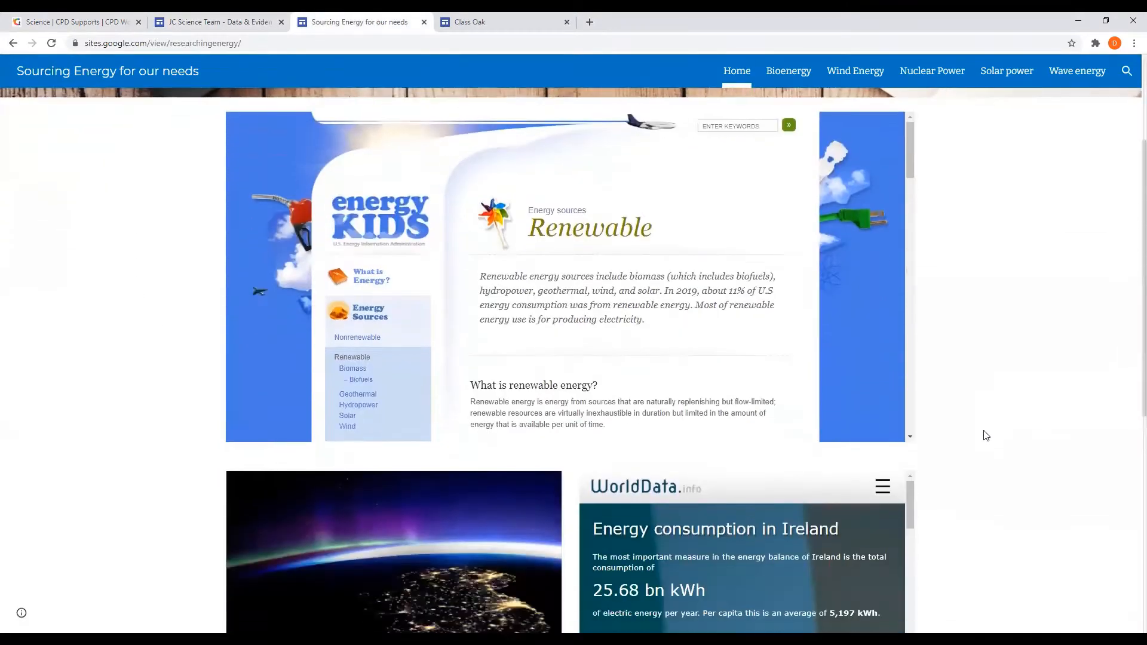
{"action": "scroll", "coordinate": [985, 435], "scroll_direction": "down", "scroll_amount": 3}
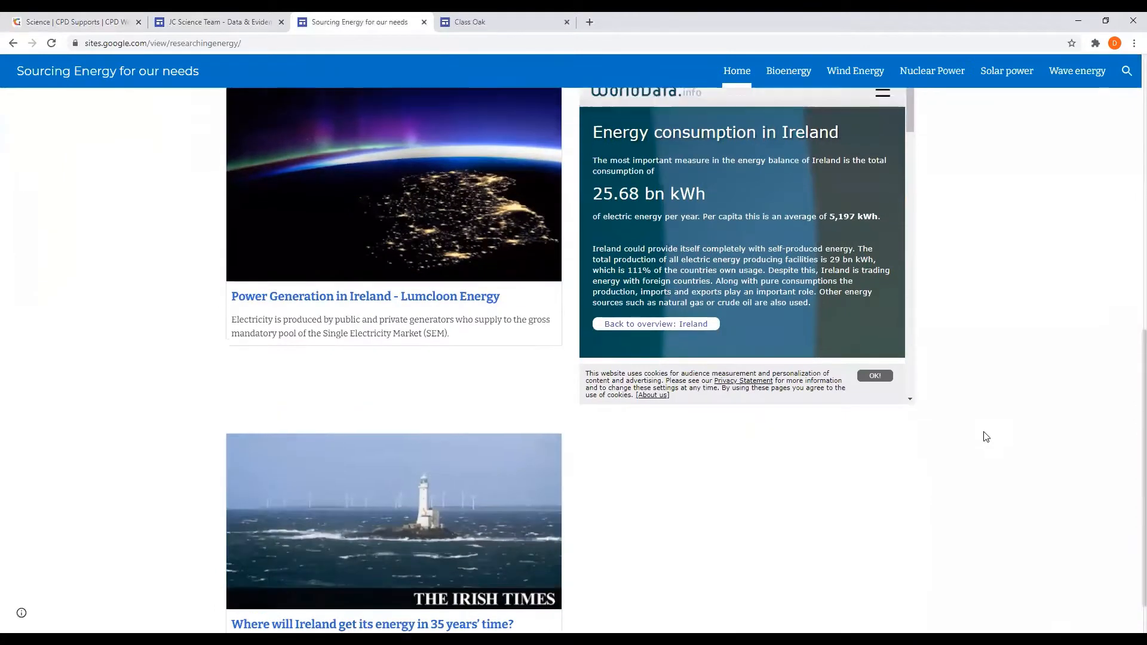
{"action": "scroll", "coordinate": [985, 436], "scroll_direction": "up", "scroll_amount": 7}
{"action": "scroll", "coordinate": [986, 436], "scroll_direction": "up", "scroll_amount": 3}
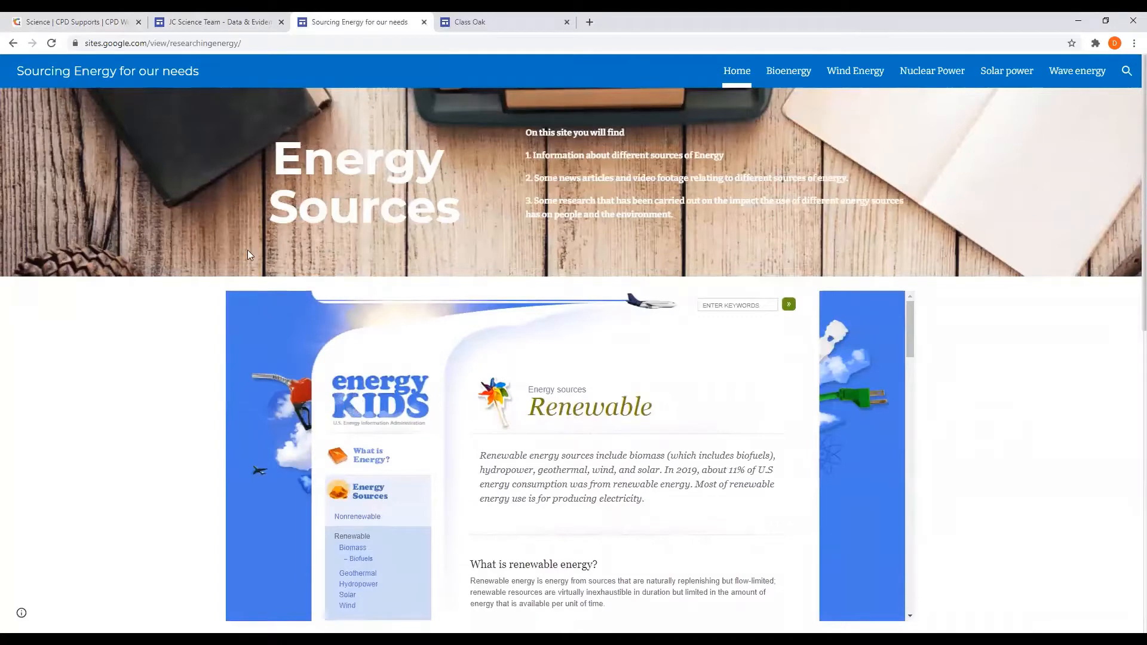
- Go to the Class Oak site's Biomass Energy page and scroll through its videos and articles
{"action": "left_click", "coordinate": [480, 15]}
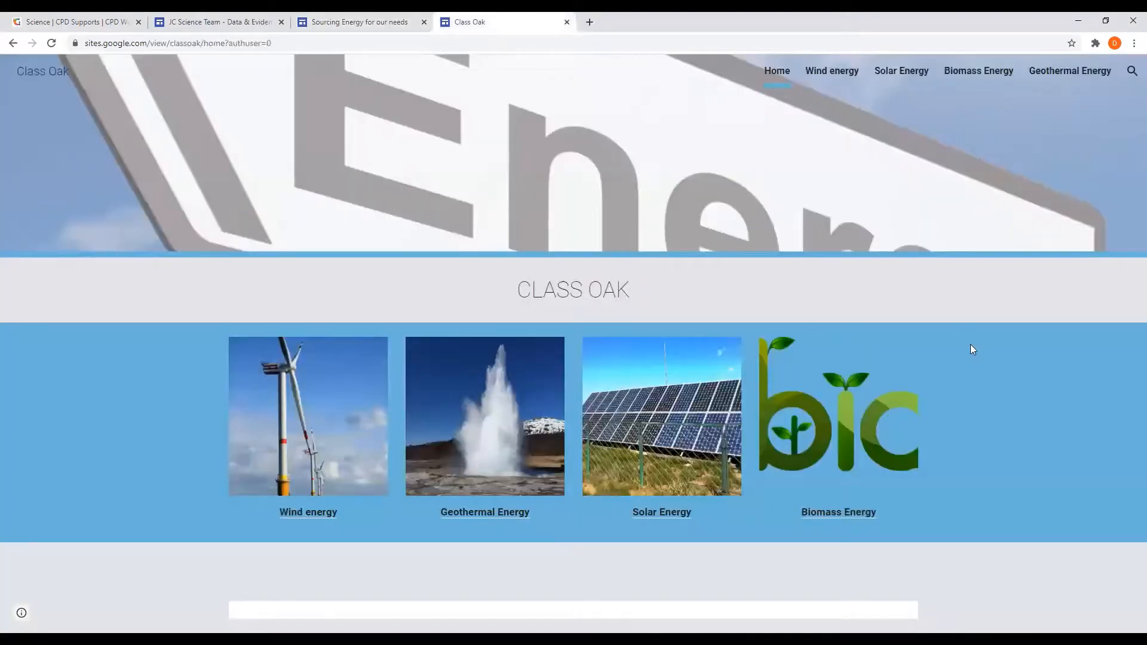
{"action": "left_click", "coordinate": [853, 517]}
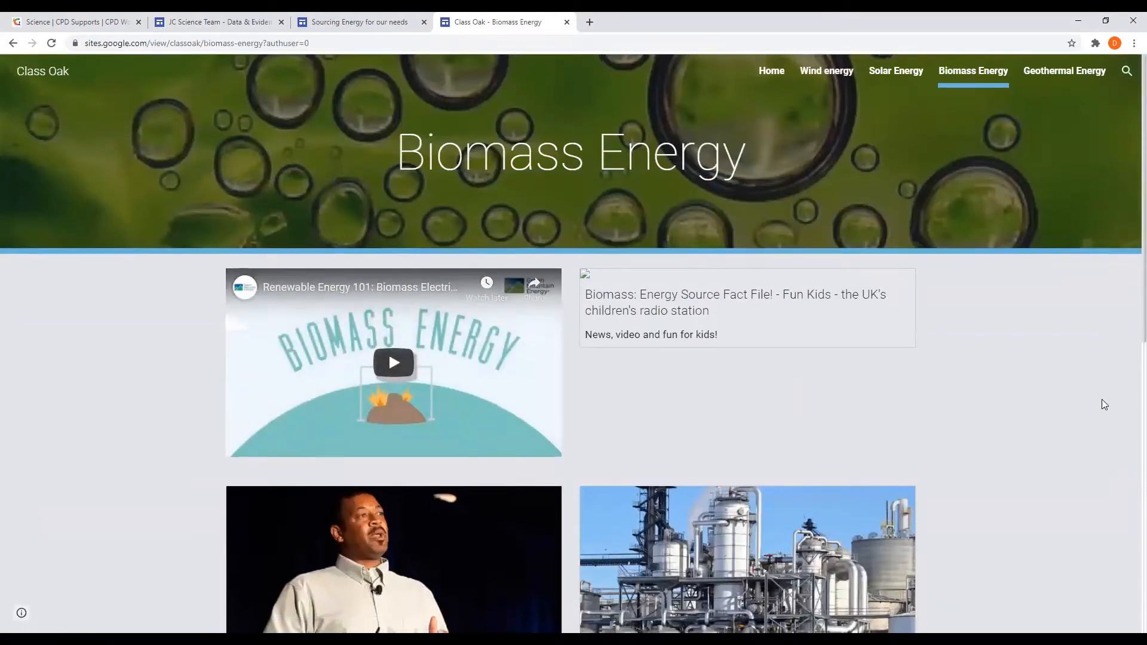
{"action": "scroll", "coordinate": [1101, 399], "scroll_direction": "down", "scroll_amount": 1}
{"action": "scroll", "coordinate": [1110, 404], "scroll_direction": "down", "scroll_amount": 1}
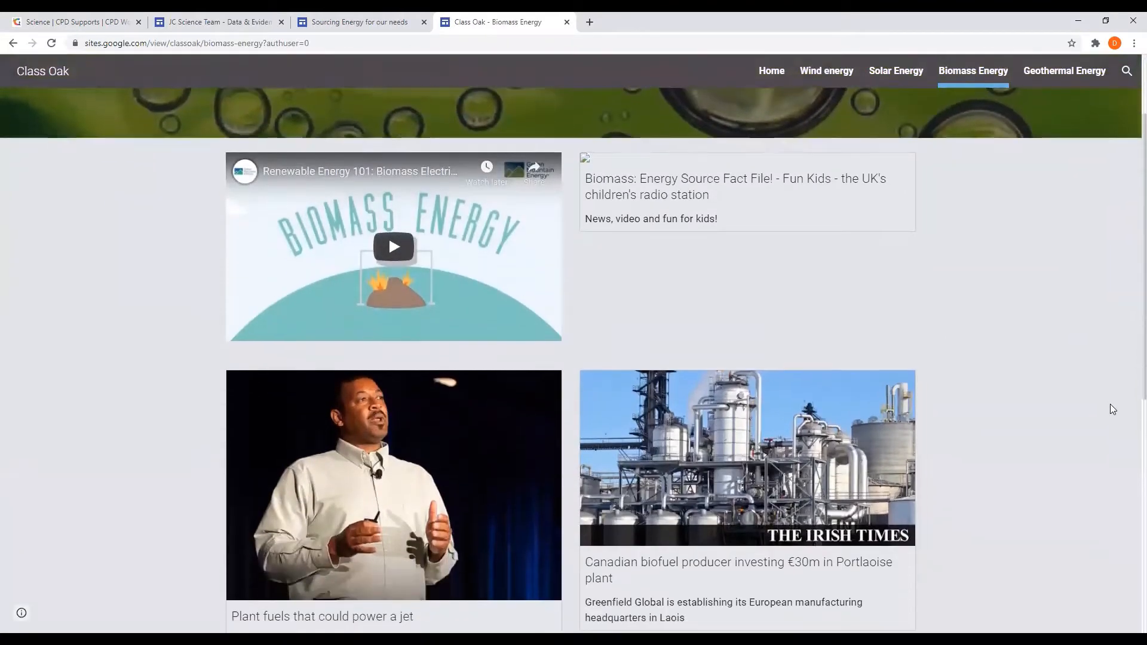
{"action": "scroll", "coordinate": [1110, 404], "scroll_direction": "down", "scroll_amount": 2}
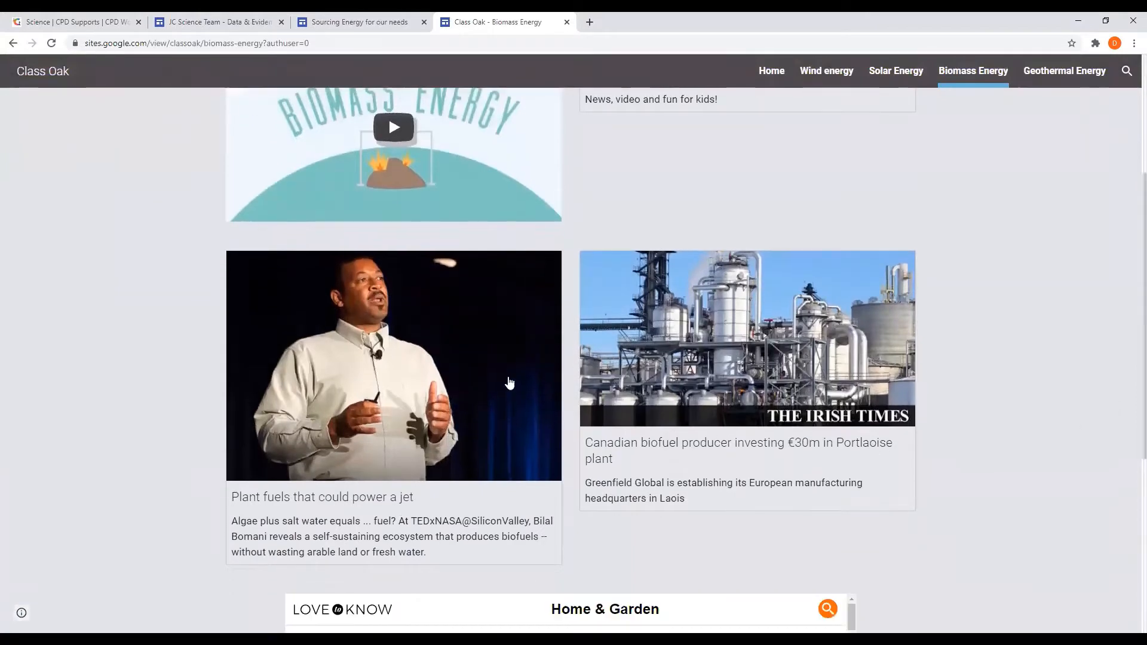
{"action": "scroll", "coordinate": [163, 344], "scroll_direction": "up", "scroll_amount": 4}
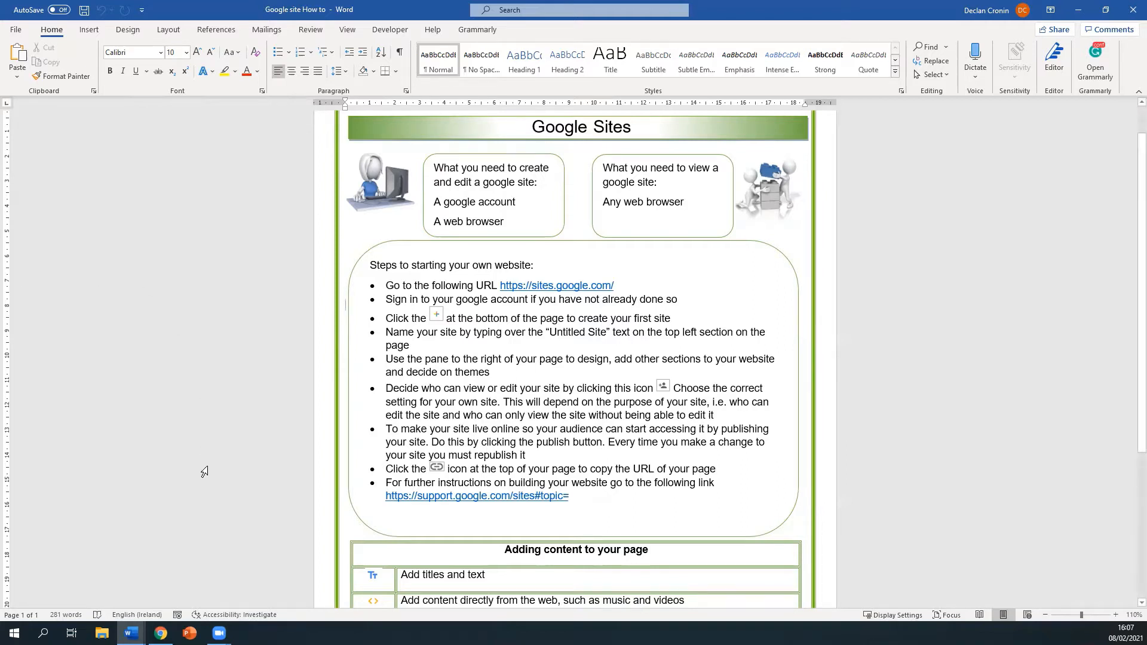
- Search Google for 'google sites' and open the Google Sites sign-in result
{"action": "left_click", "coordinate": [160, 634]}
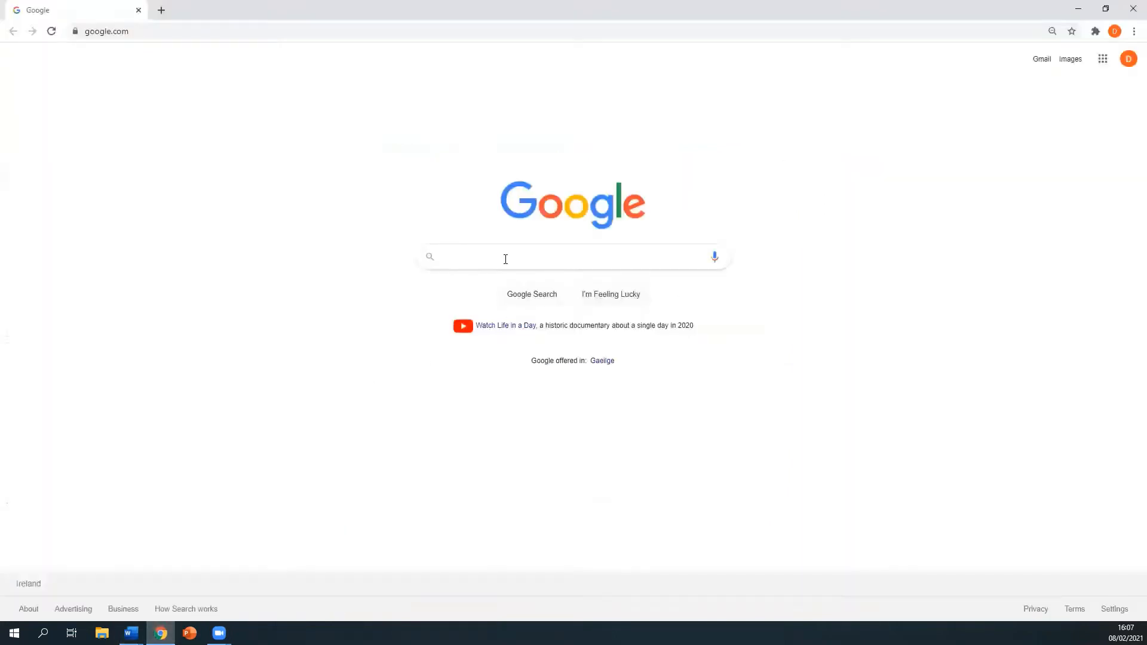
{"action": "type", "text": "google"}
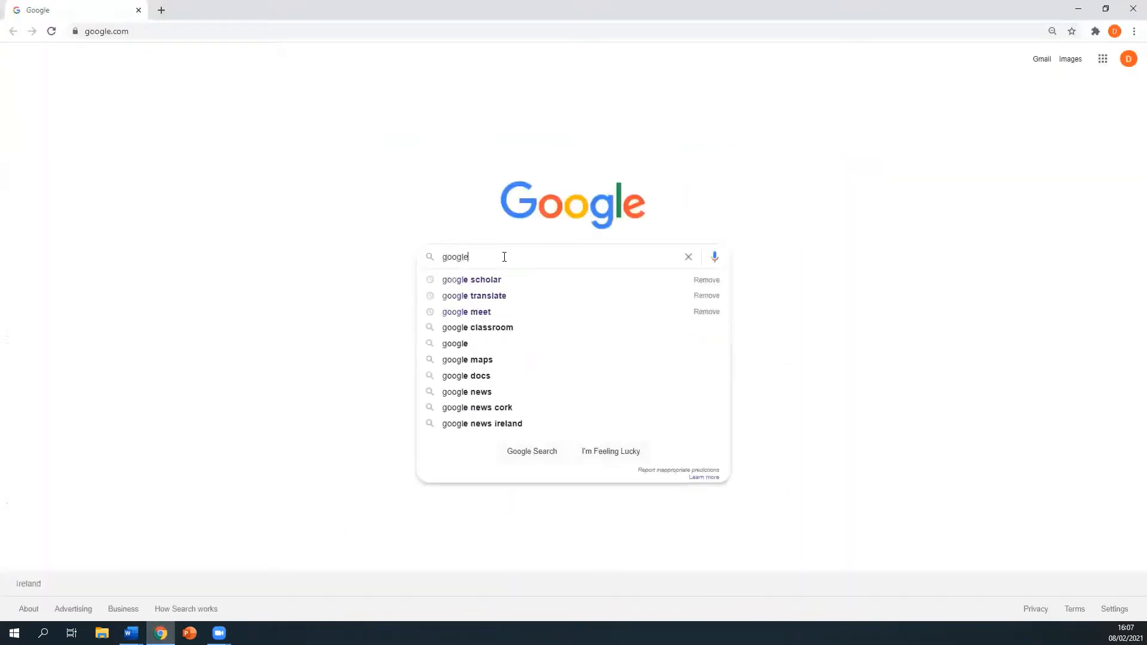
{"action": "type", "text": " sites"}
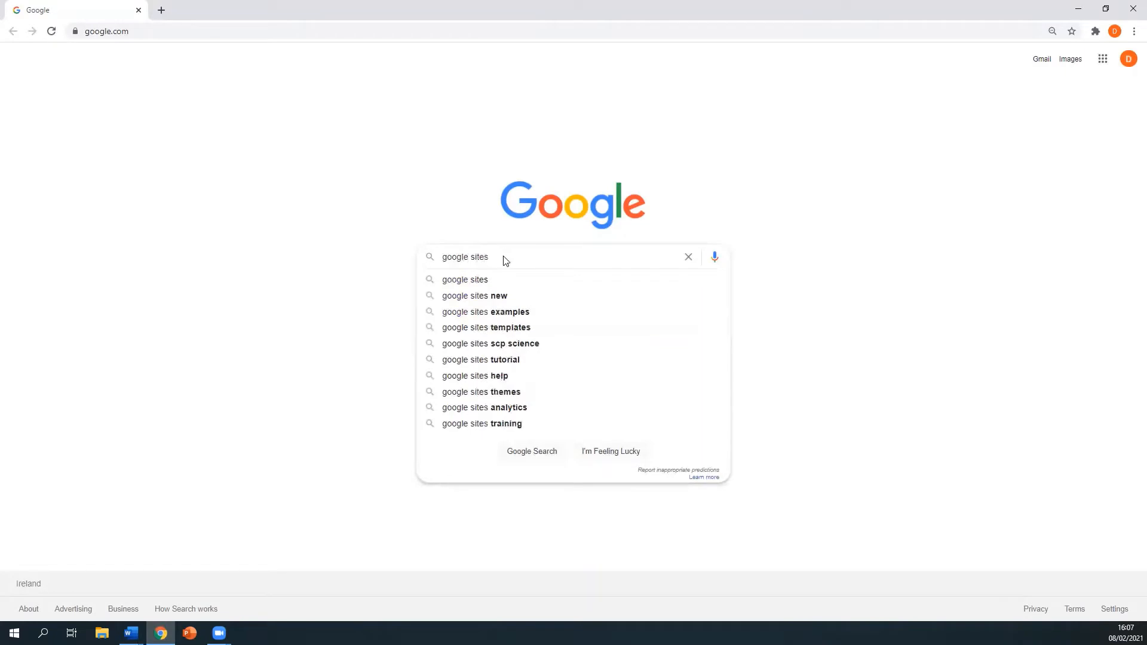
{"action": "key", "text": "Return"}
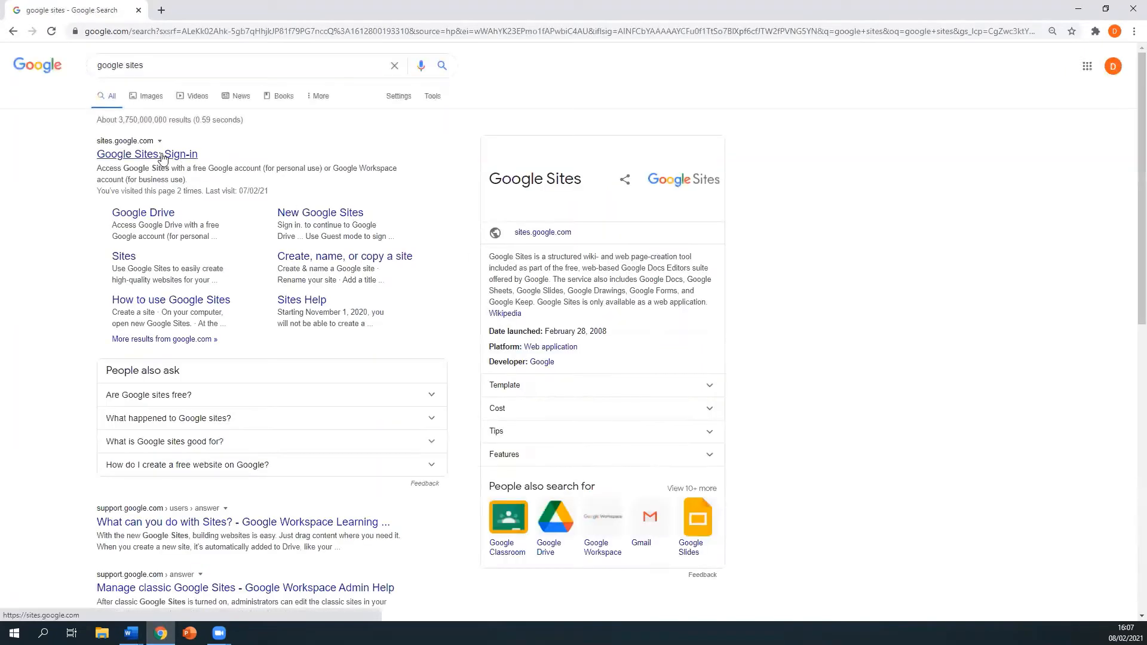
{"action": "left_click", "coordinate": [162, 157]}
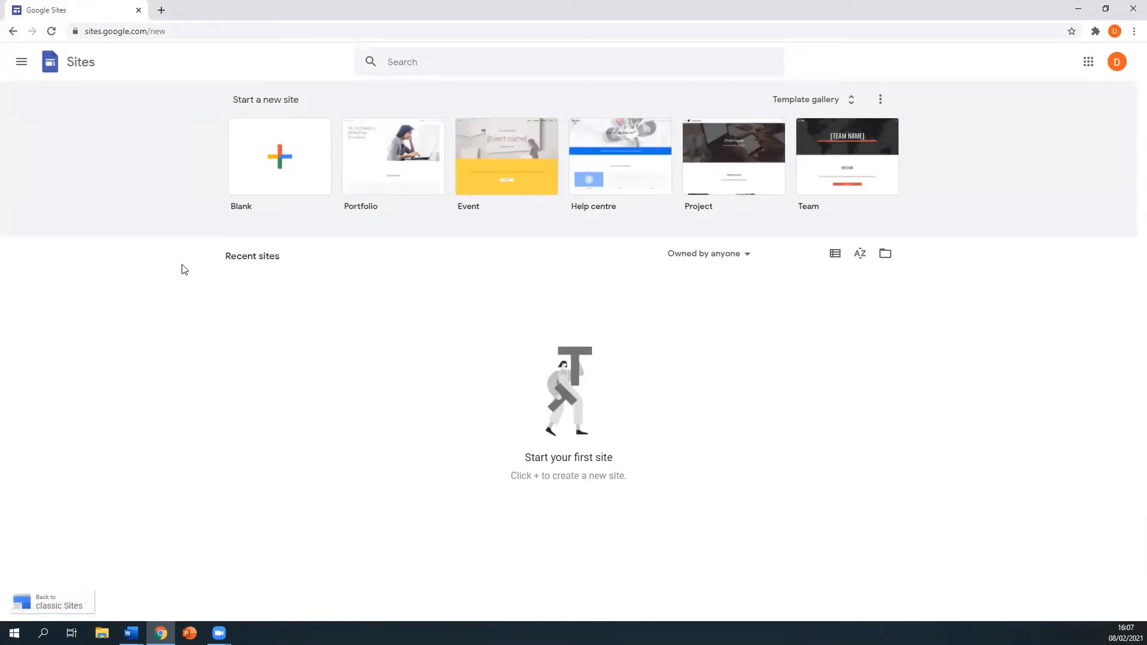
- Start a blank site and enter 'JCT Science' as its site name
{"action": "left_click", "coordinate": [288, 163]}
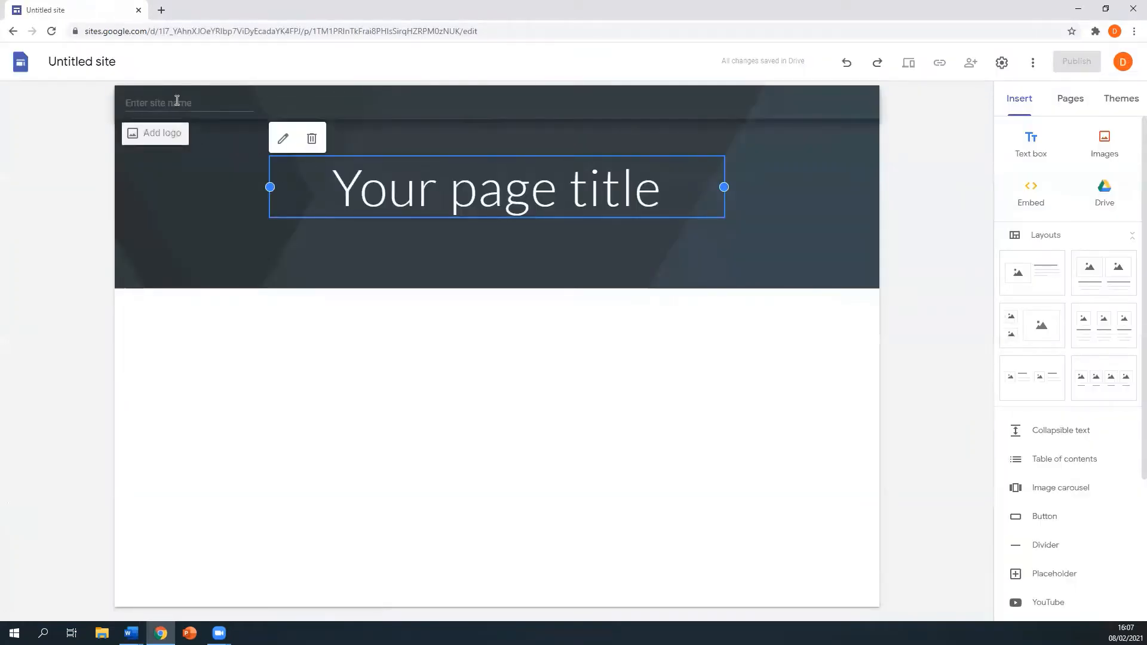
{"action": "left_click", "coordinate": [177, 101]}
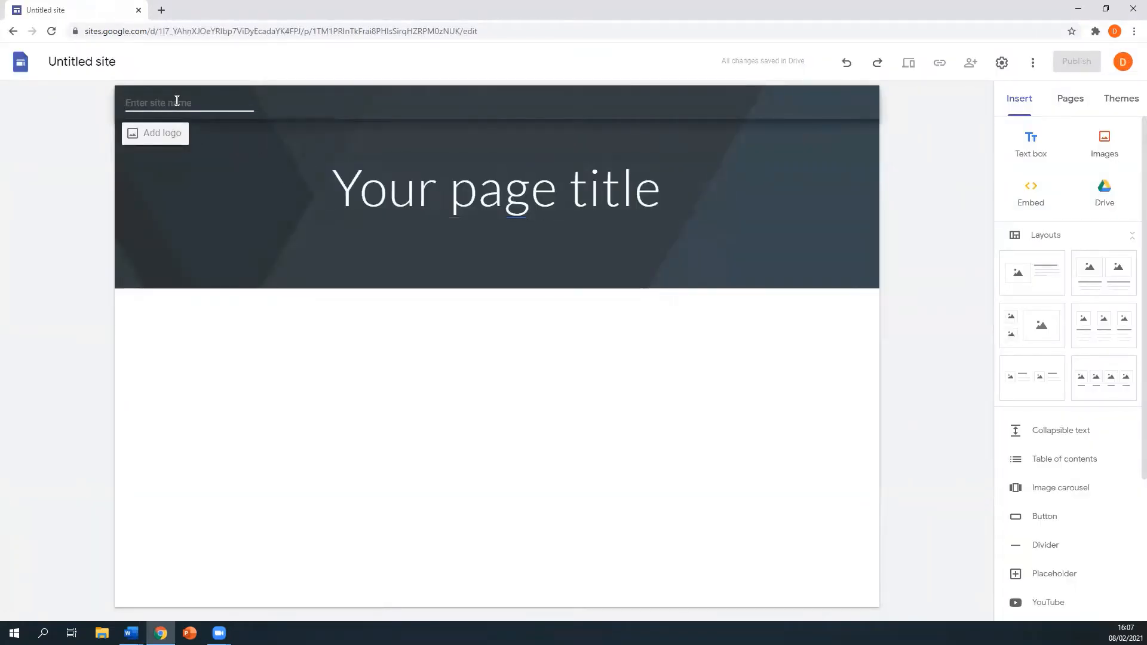
{"action": "type", "text": "J"}
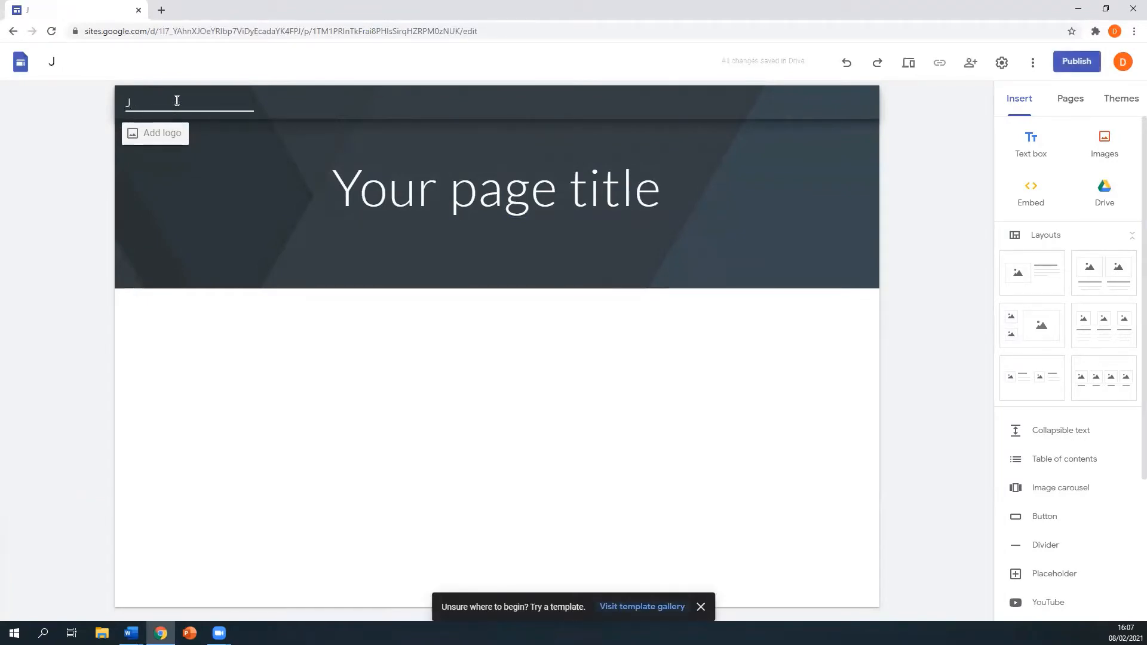
{"action": "type", "text": "CT Science"}
- Replace the placeholder page title with 'Science Cluster 2020-2021'
{"action": "left_click", "coordinate": [358, 190]}
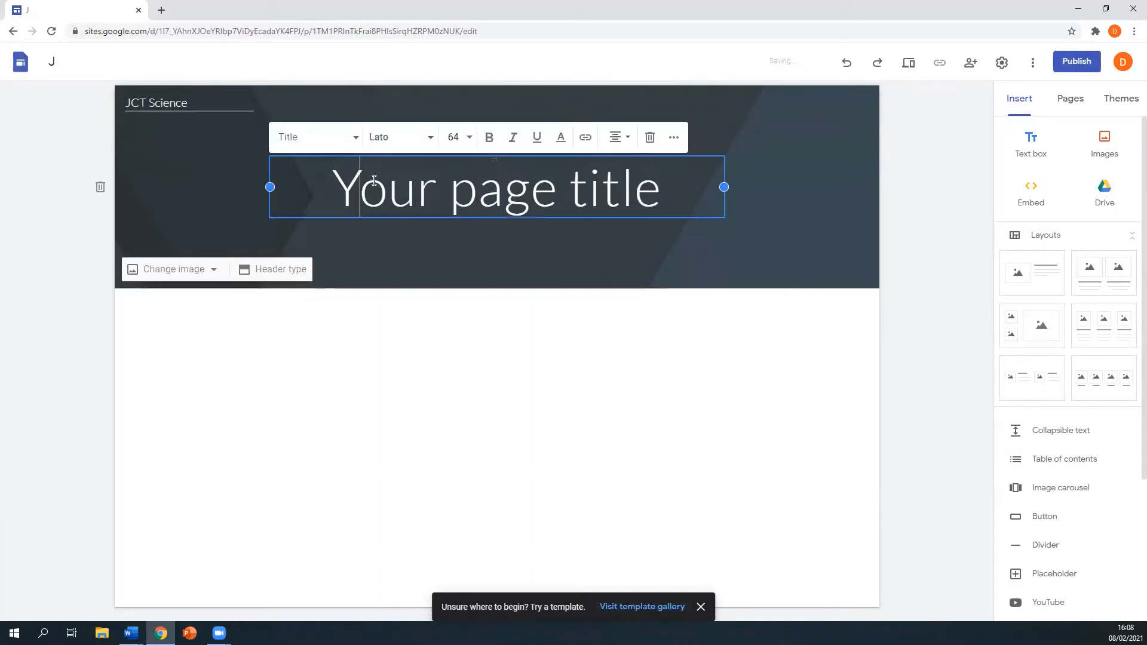
{"action": "left_click_drag", "start_coordinate": [333, 190], "coordinate": [668, 197]}
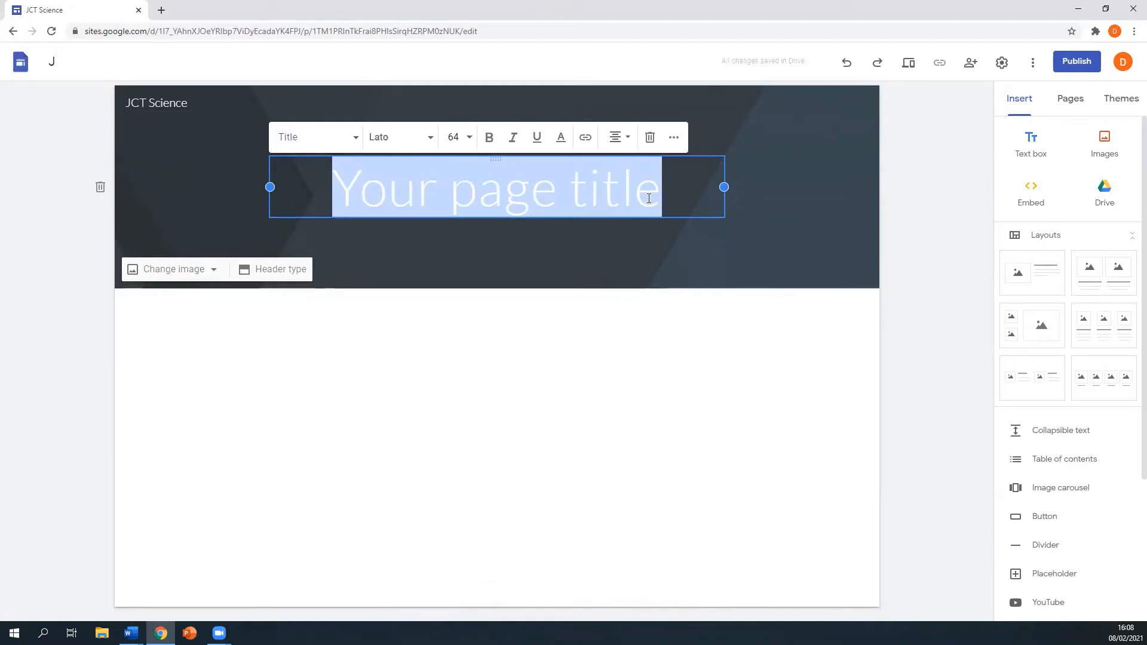
{"action": "type", "text": "Sci"}
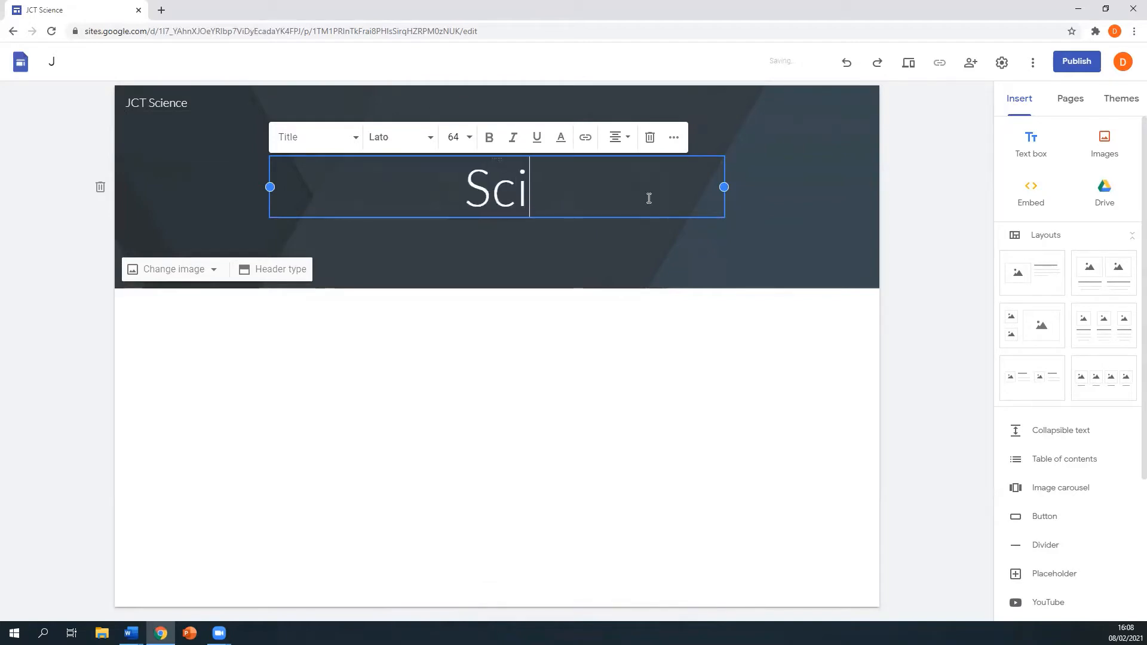
{"action": "type", "text": "ence Cl"}
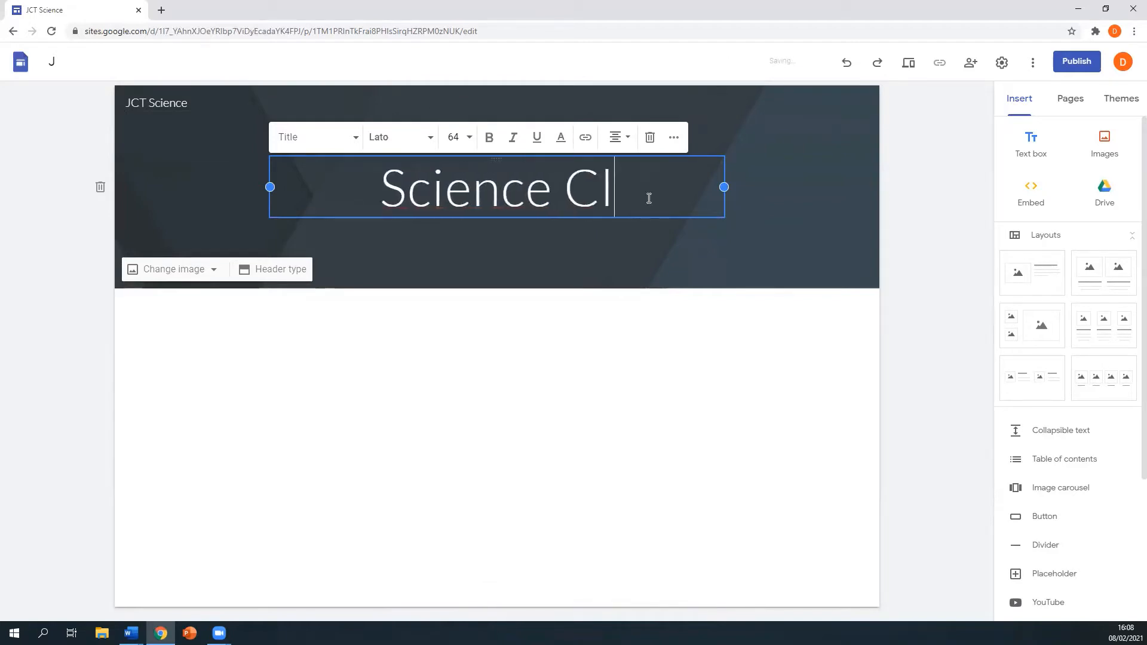
{"action": "type", "text": "uster 20"}
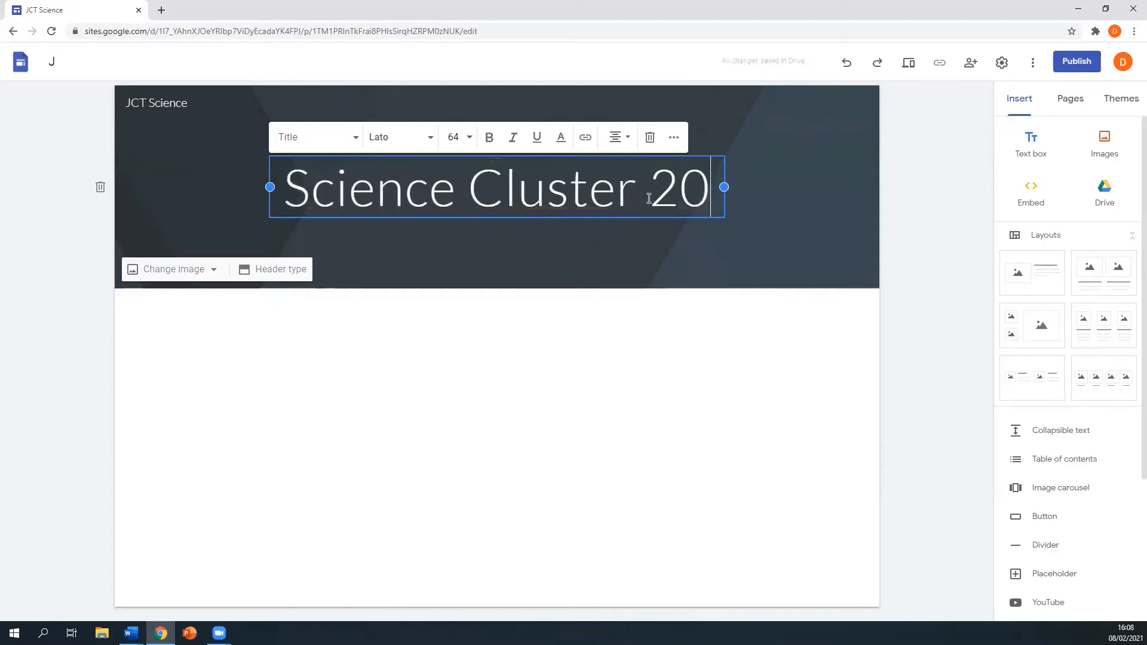
{"action": "type", "text": "20-20"}
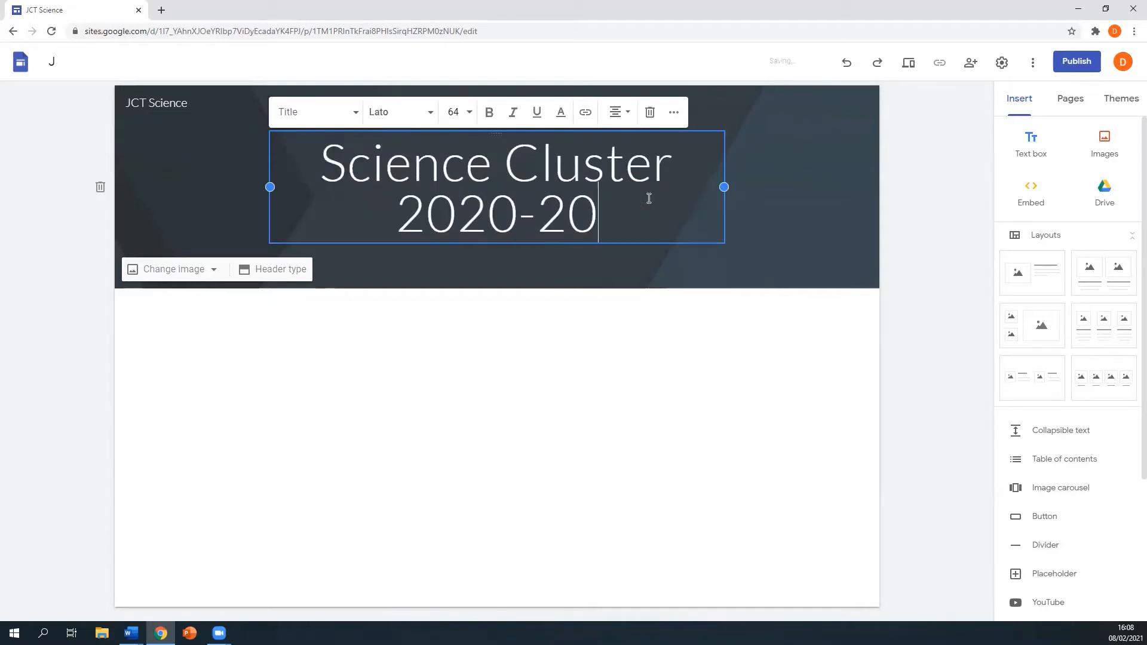
{"action": "type", "text": "21"}
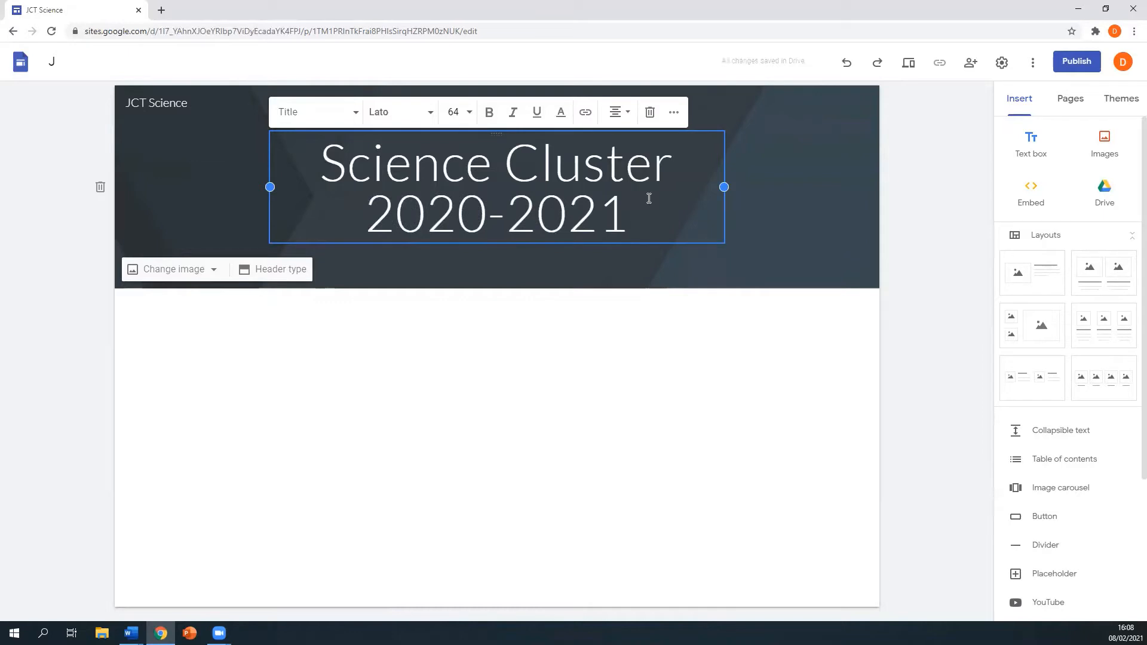
{"action": "left_click", "coordinate": [517, 296]}
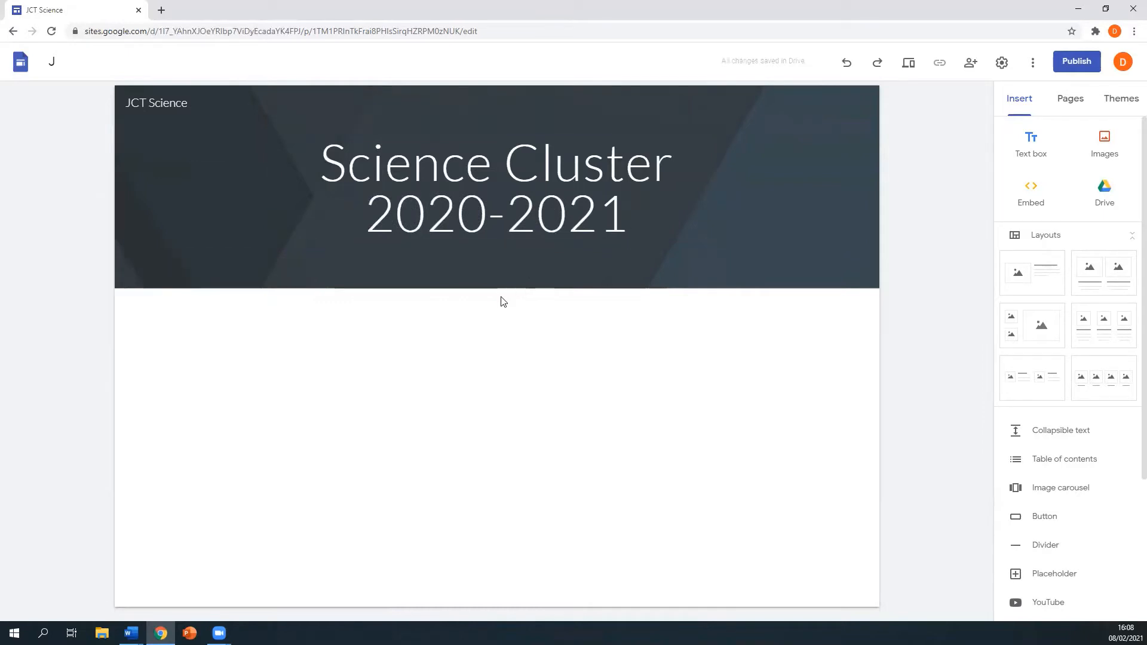
{"action": "mouse_move", "coordinate": [462, 251]}
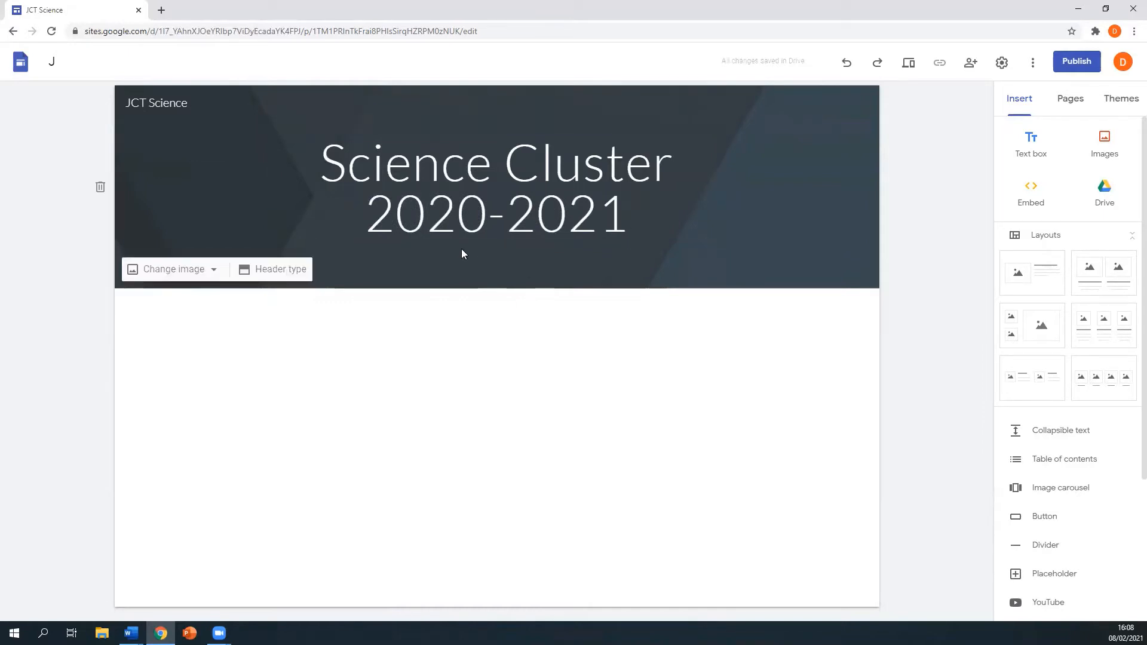
- Upload the banner image as the header background and add a three-column image layout
{"action": "left_click", "coordinate": [207, 273]}
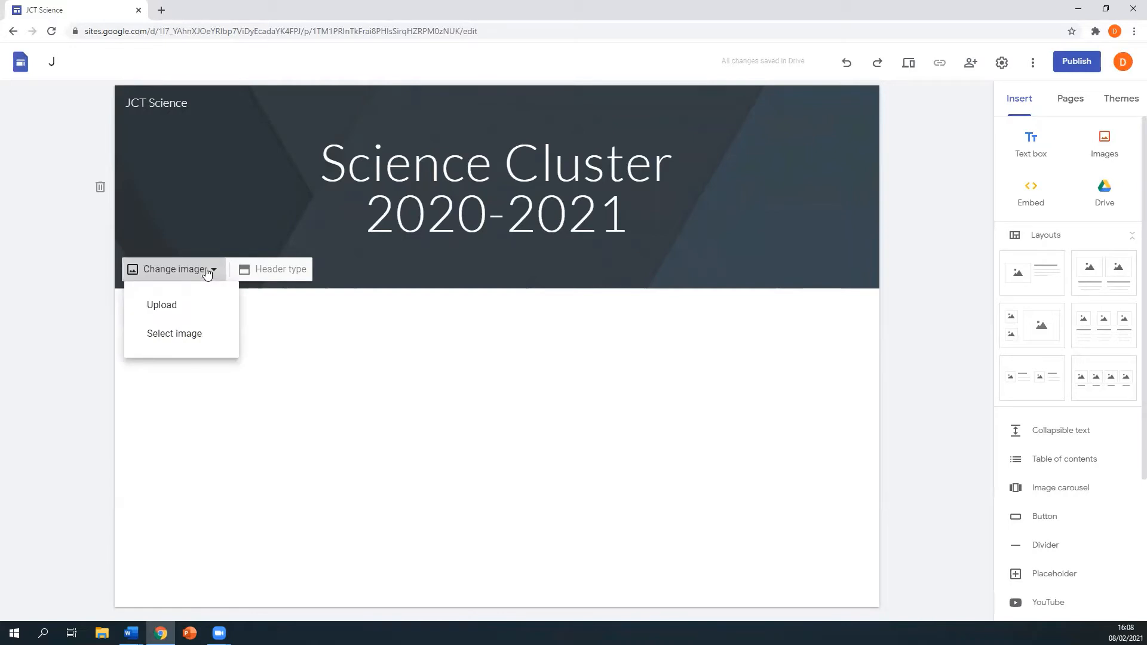
{"action": "left_click", "coordinate": [188, 310]}
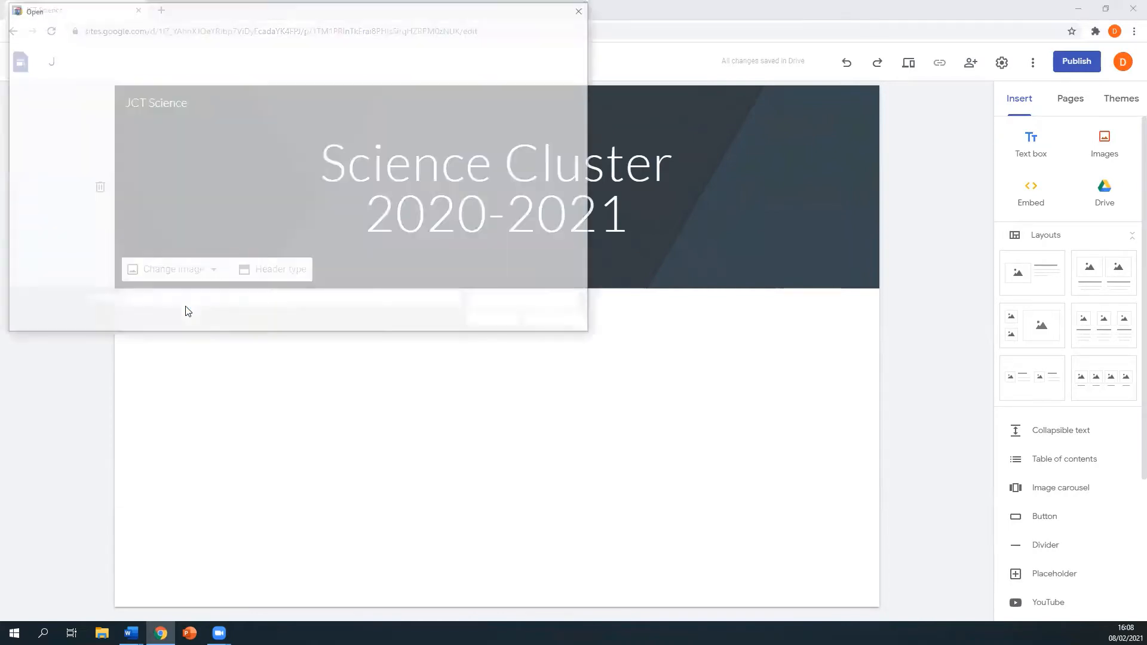
{"action": "left_click", "coordinate": [145, 120]}
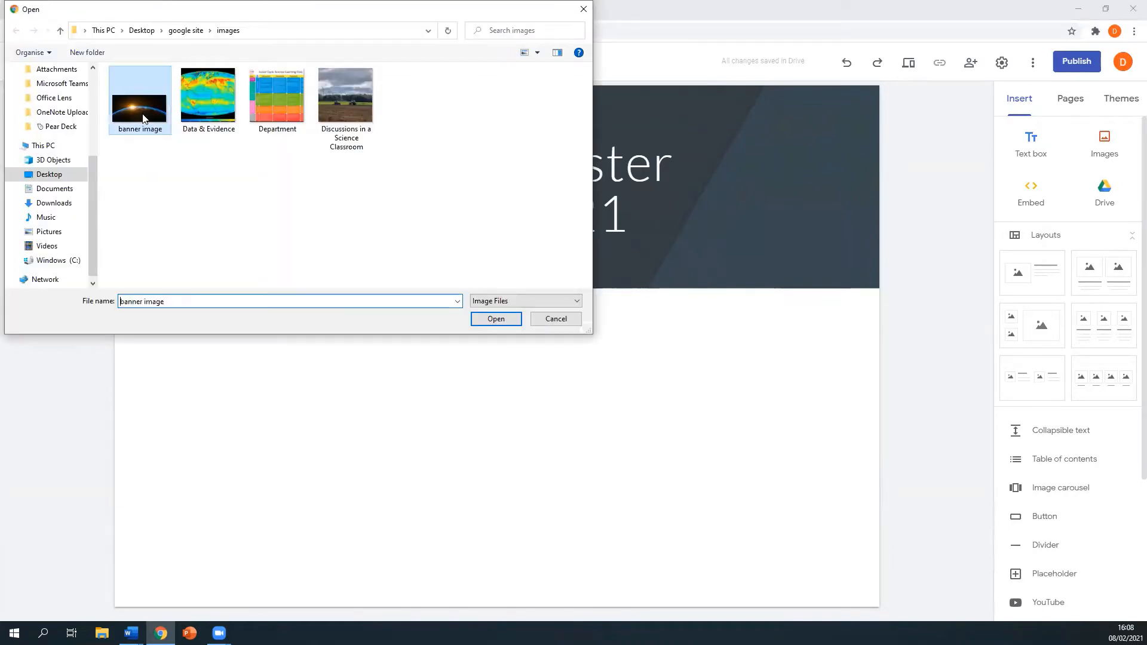
{"action": "left_click", "coordinate": [485, 320]}
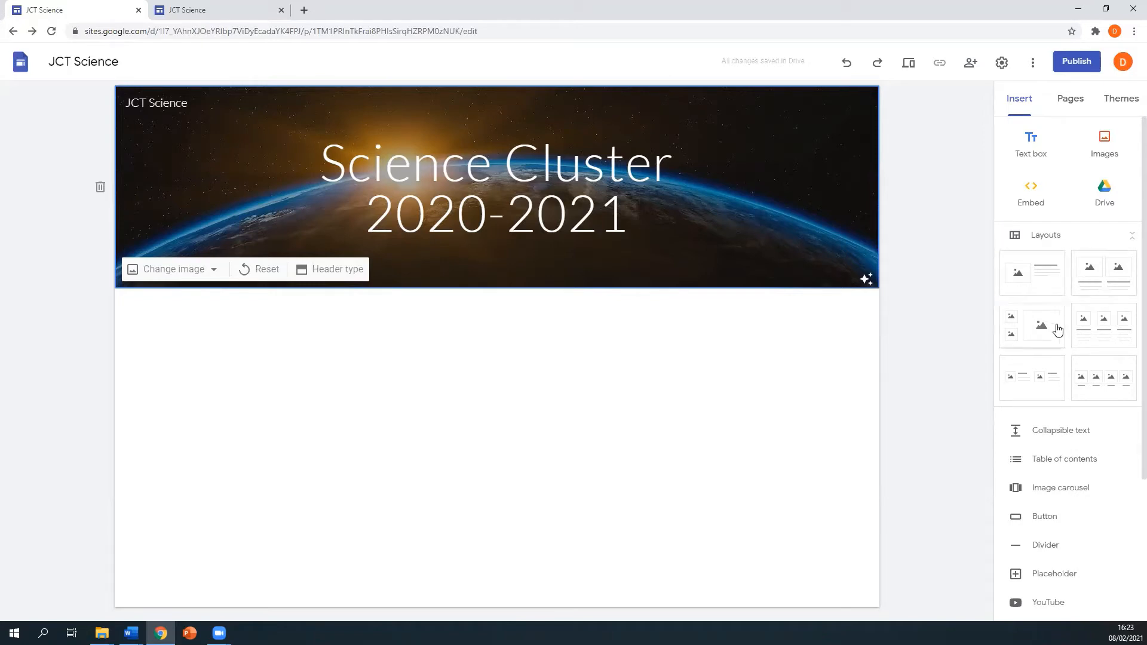
{"action": "left_click", "coordinate": [1092, 330]}
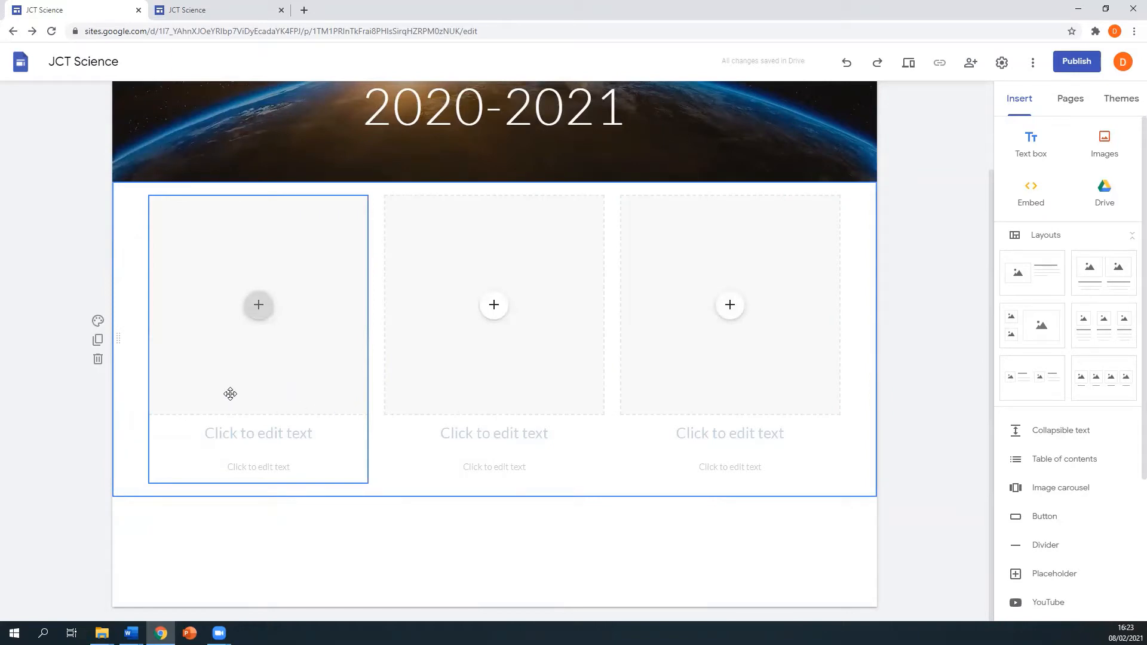
- Upload the Data & Evidence world map image into the layout's left card
{"action": "left_click", "coordinate": [257, 311]}
{"action": "left_click", "coordinate": [258, 310]}
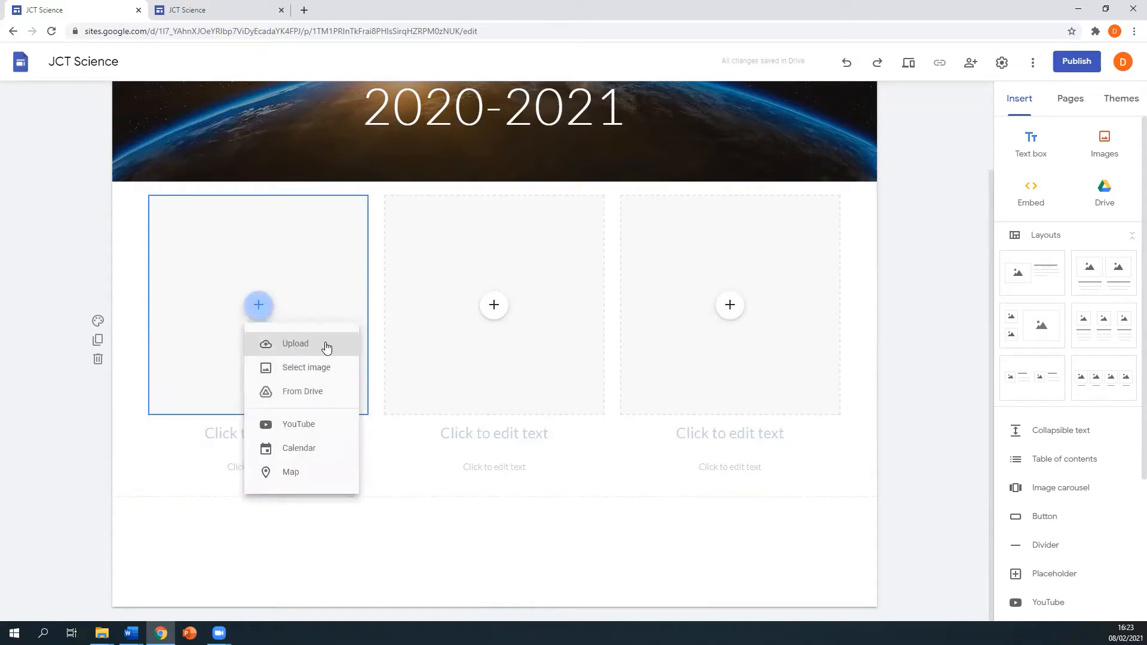
{"action": "left_click", "coordinate": [326, 344]}
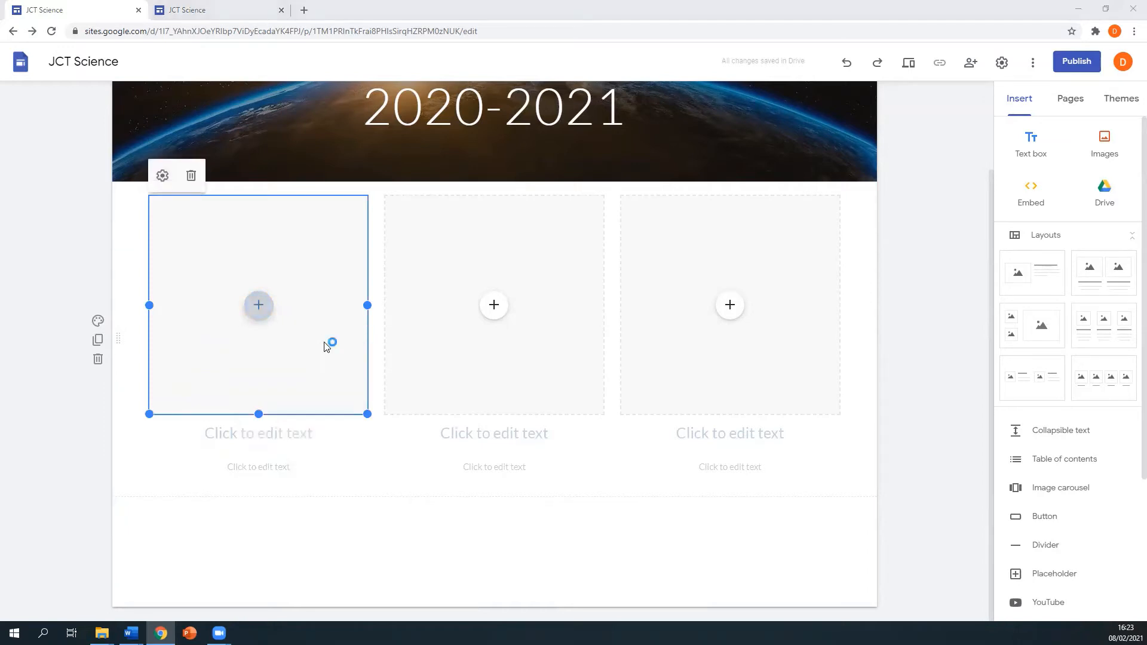
{"action": "left_click", "coordinate": [206, 99]}
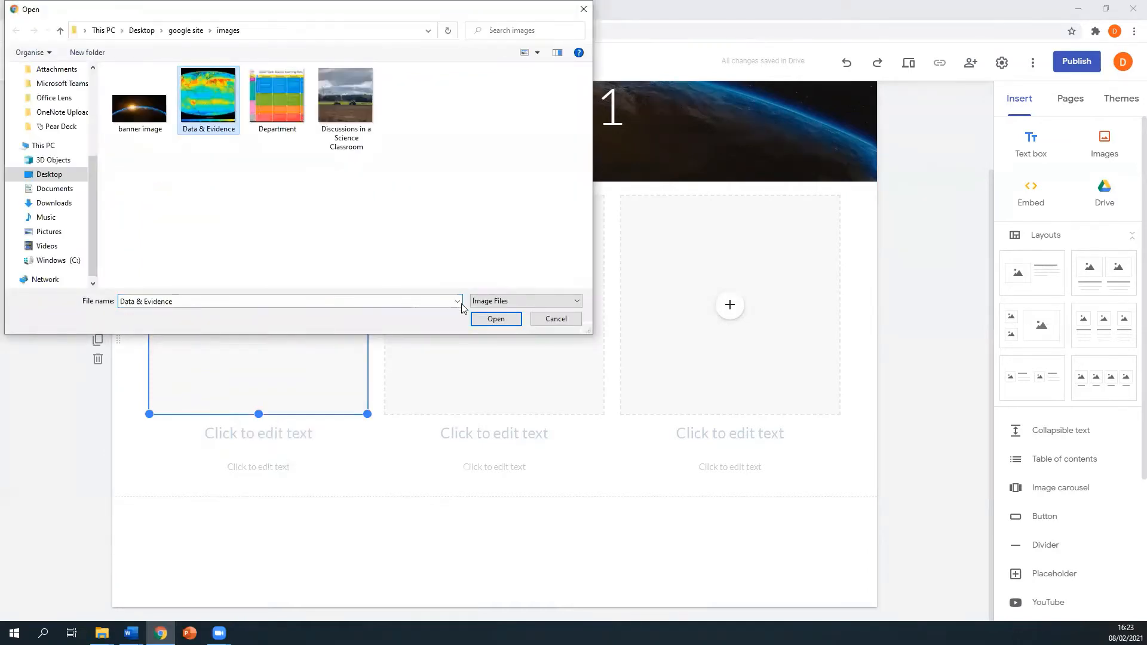
{"action": "left_click", "coordinate": [495, 319]}
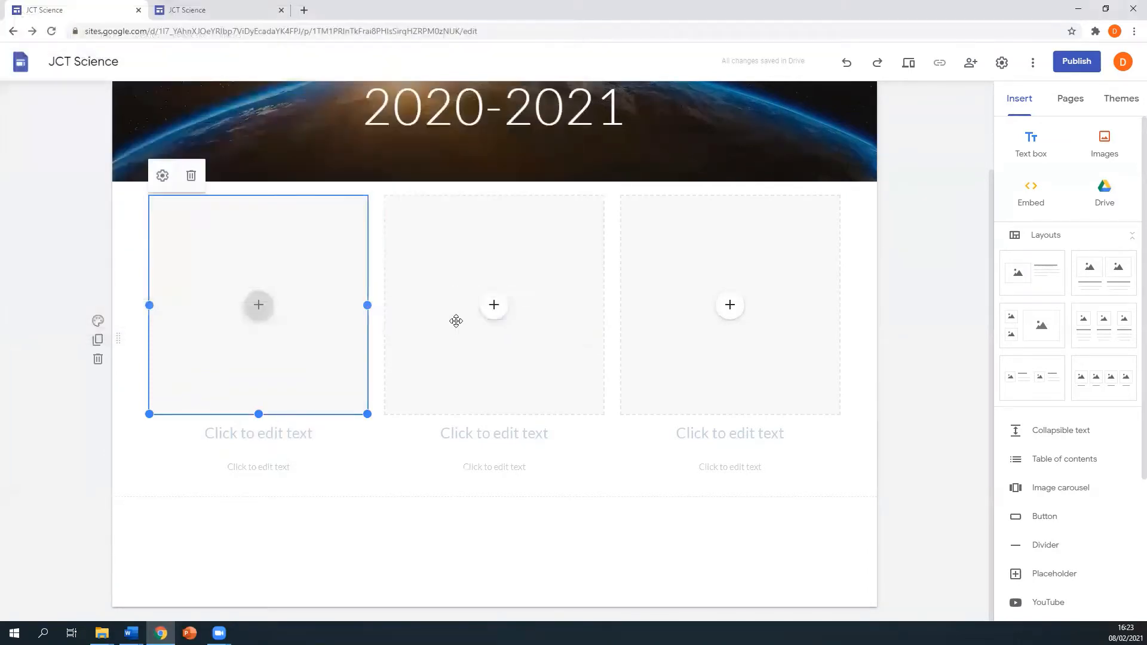
{"action": "left_click", "coordinate": [256, 434]}
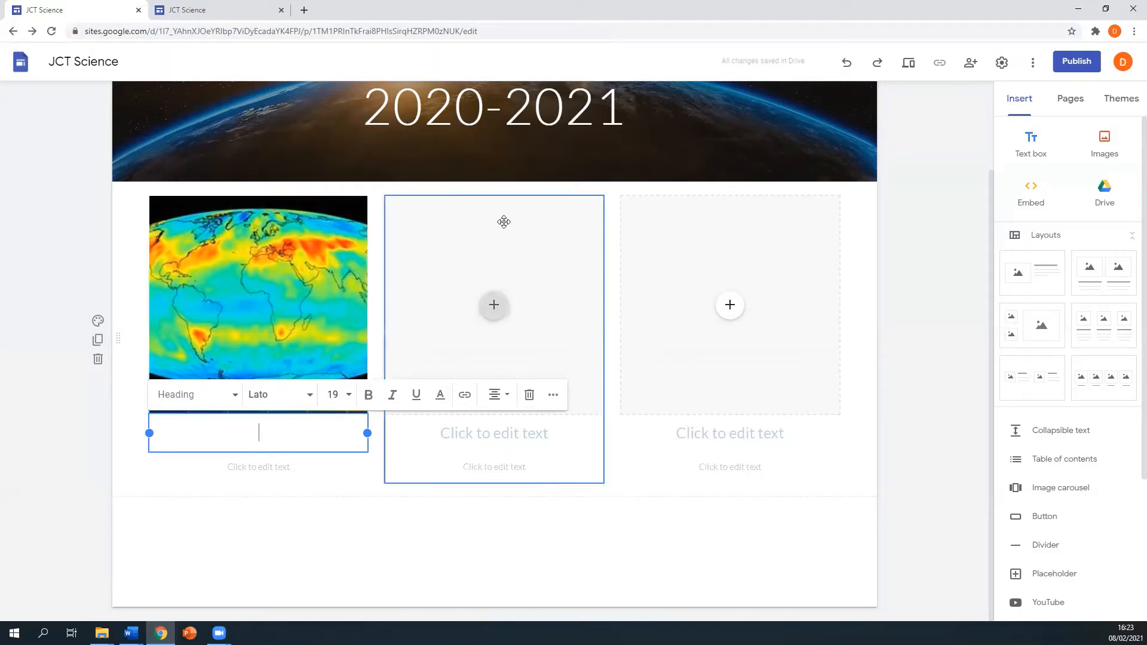
{"action": "left_click", "coordinate": [1070, 101]}
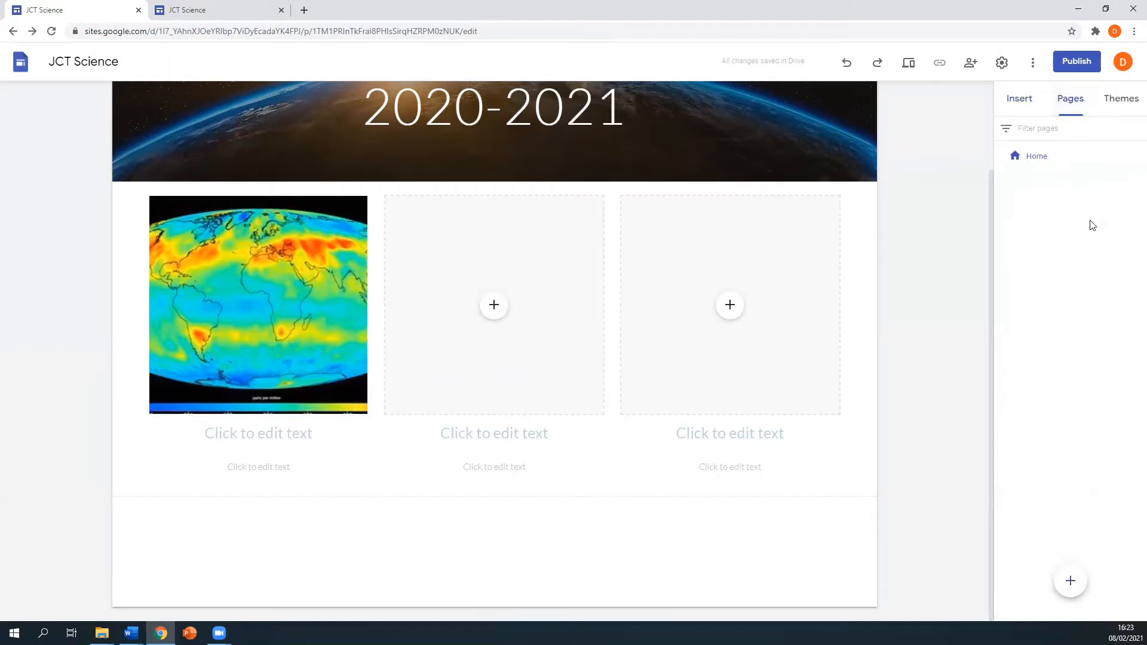
- Add a new page named 'Data & Evidence' from the Pages panel
{"action": "mouse_move", "coordinate": [1073, 578]}
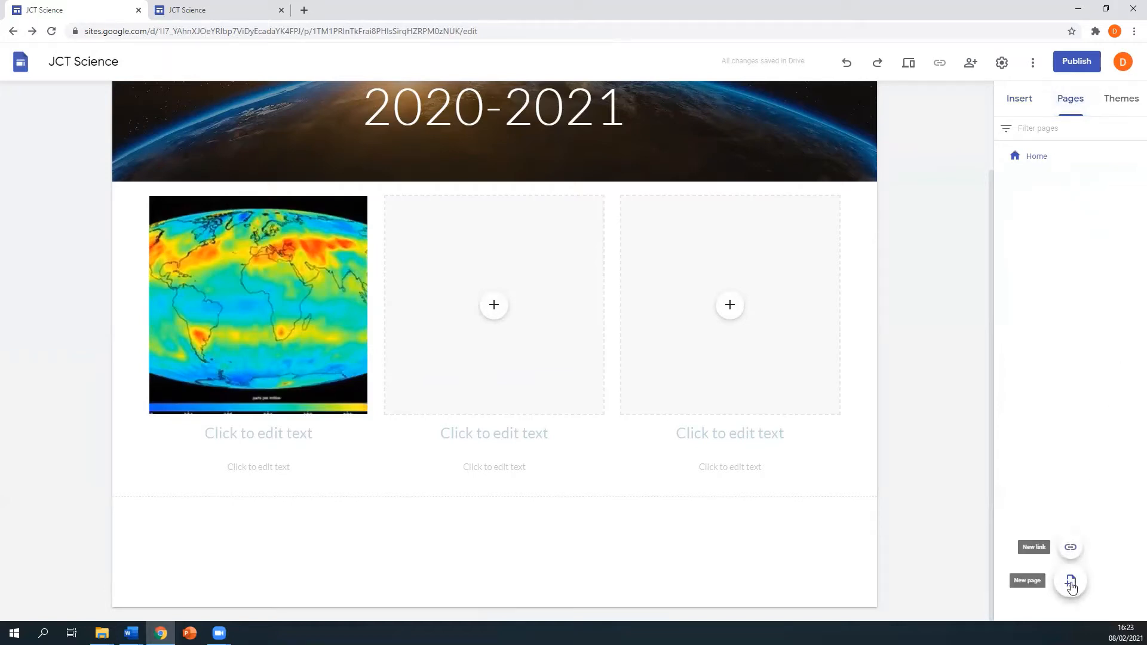
{"action": "left_click", "coordinate": [1071, 585]}
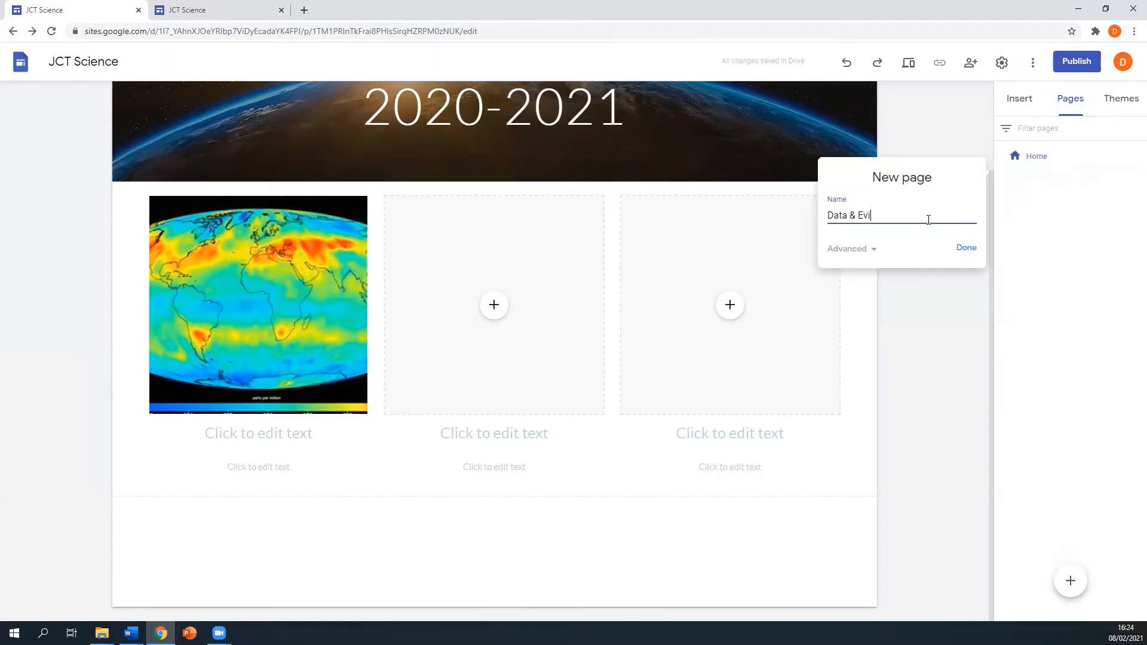
{"action": "left_click", "coordinate": [965, 248]}
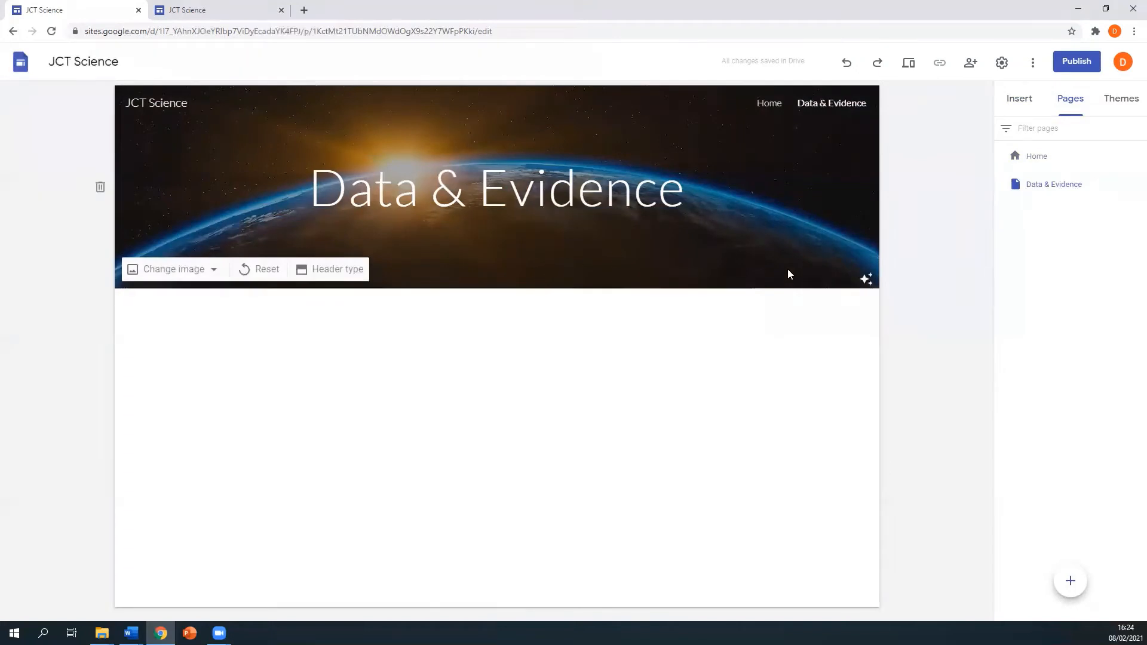
- On the Home page, link the left card's heading to the Data & Evidence page
{"action": "left_click", "coordinate": [1040, 158]}
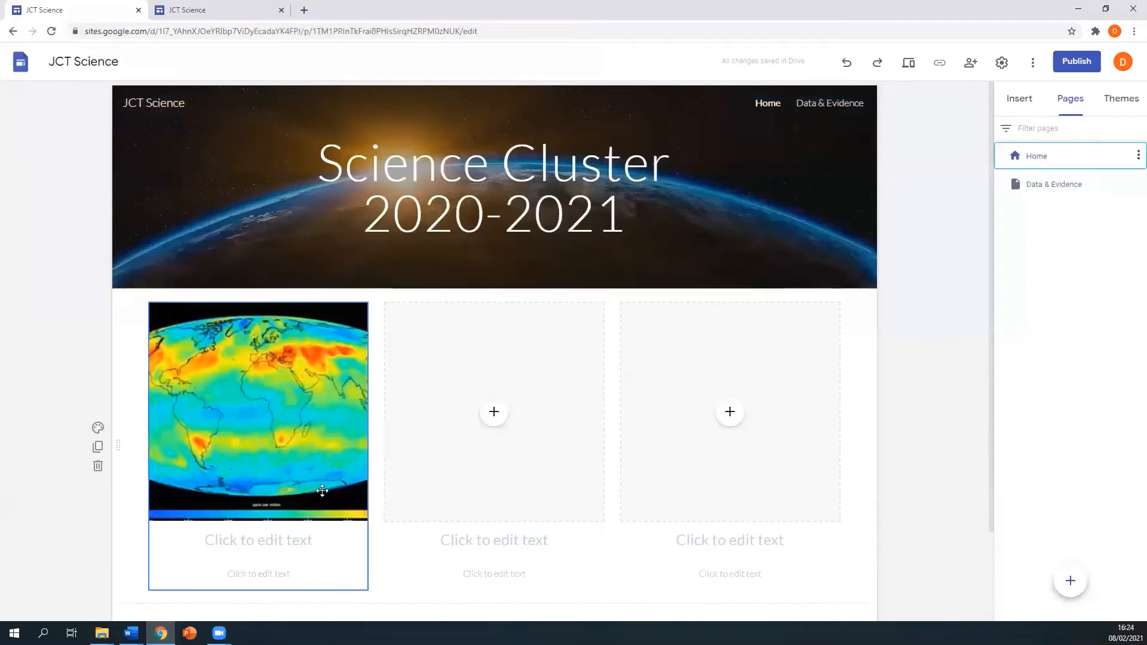
{"action": "left_click", "coordinate": [298, 540]}
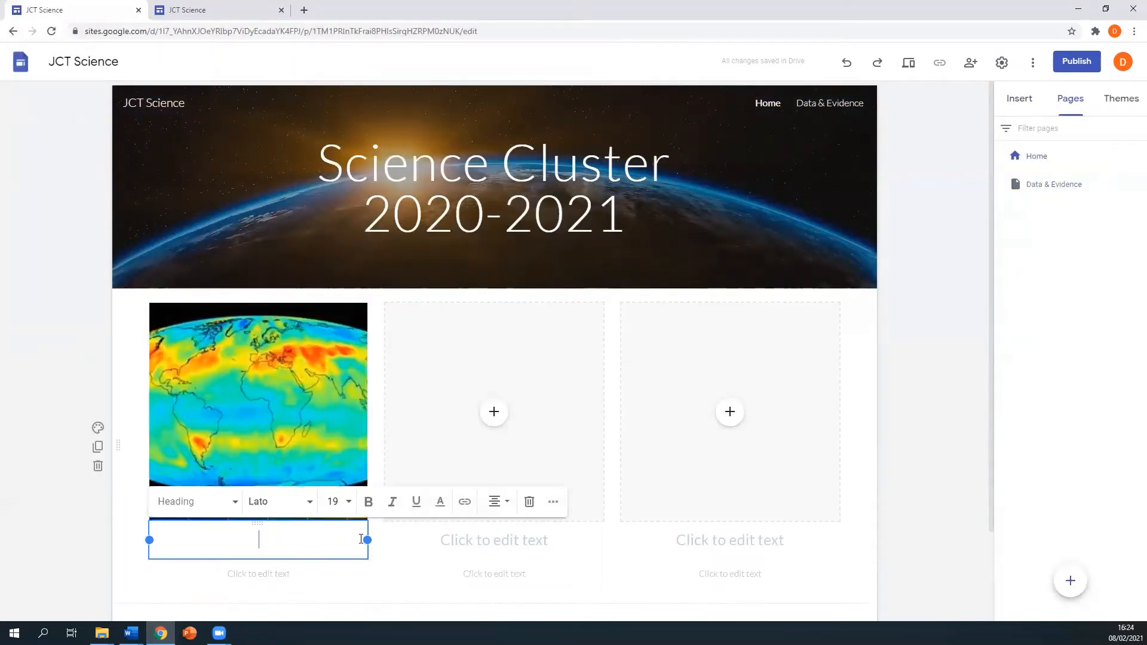
{"action": "left_click", "coordinate": [465, 504]}
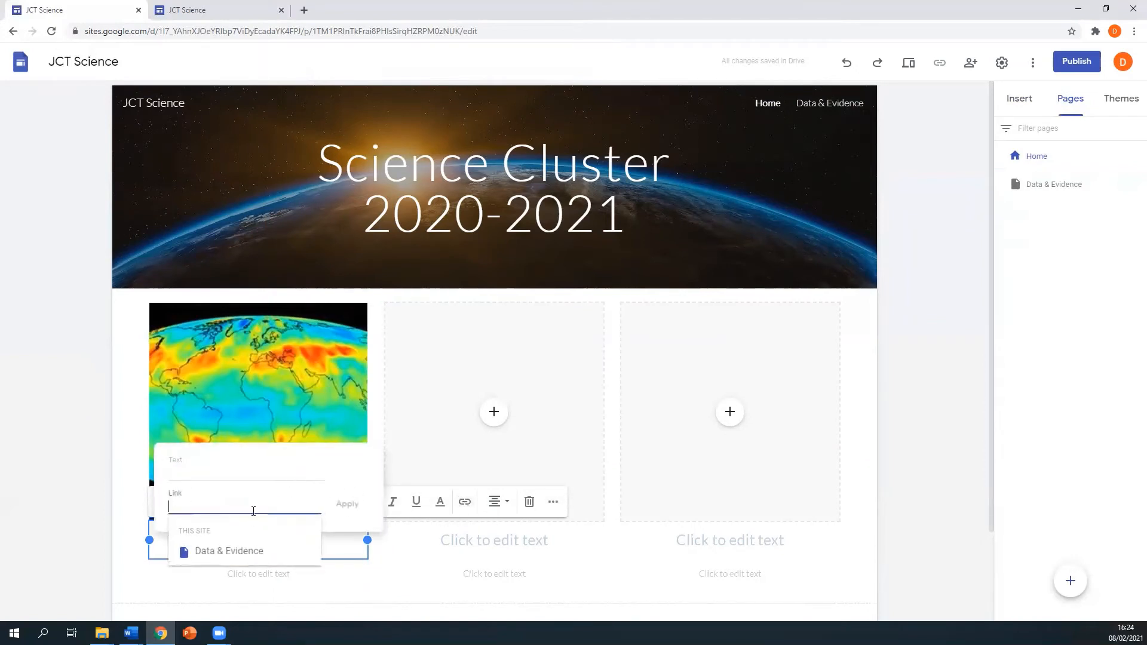
{"action": "left_click", "coordinate": [263, 554]}
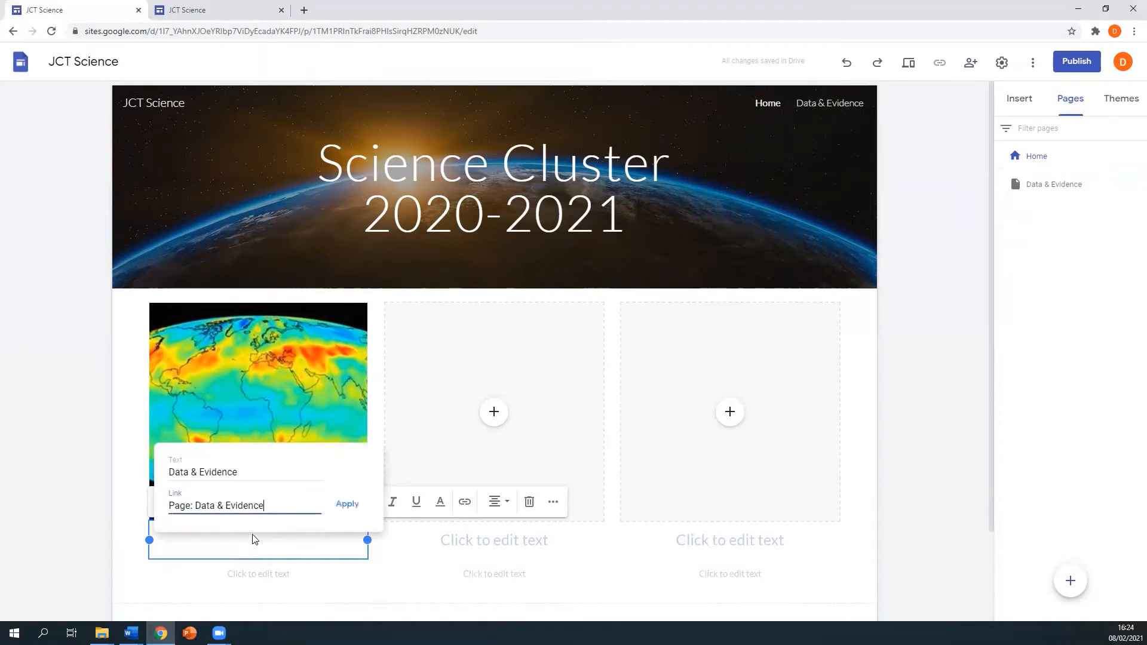
{"action": "left_click", "coordinate": [348, 504]}
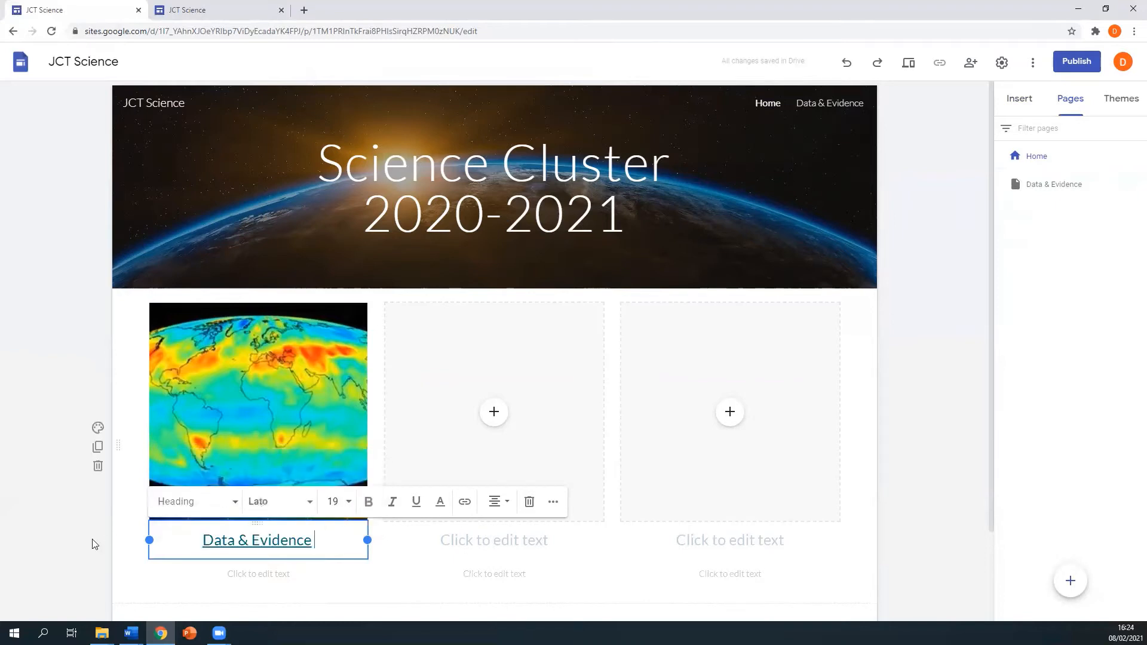
- Caption the left card 'Individual Learning module'
{"action": "left_click", "coordinate": [258, 573]}
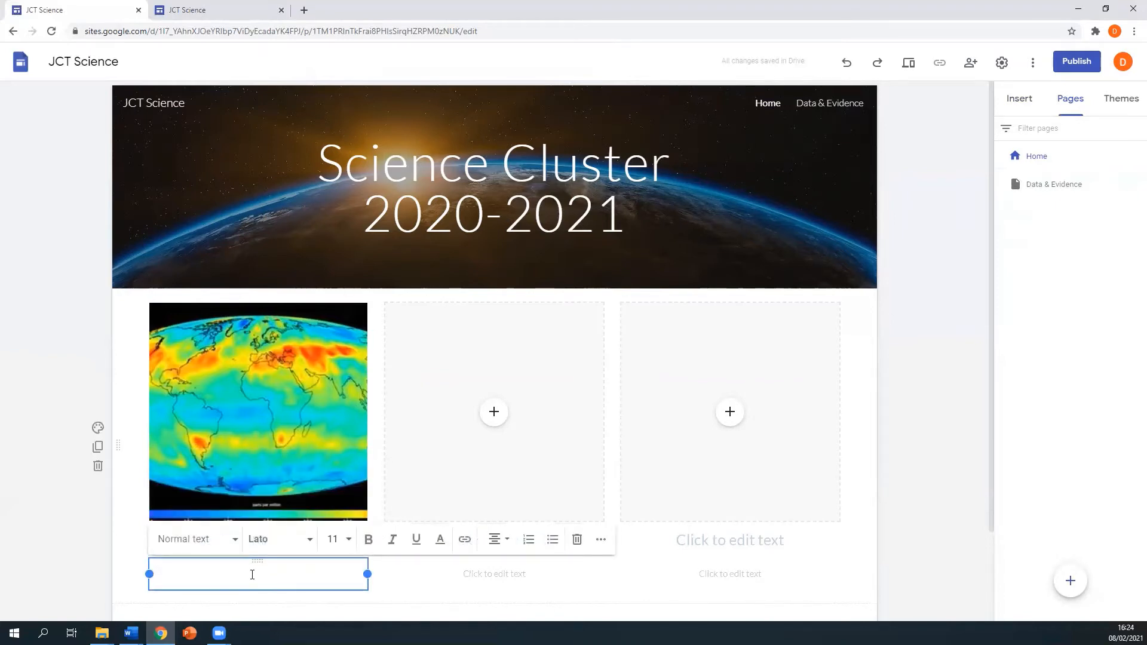
{"action": "type", "text": "Indicuidual"}
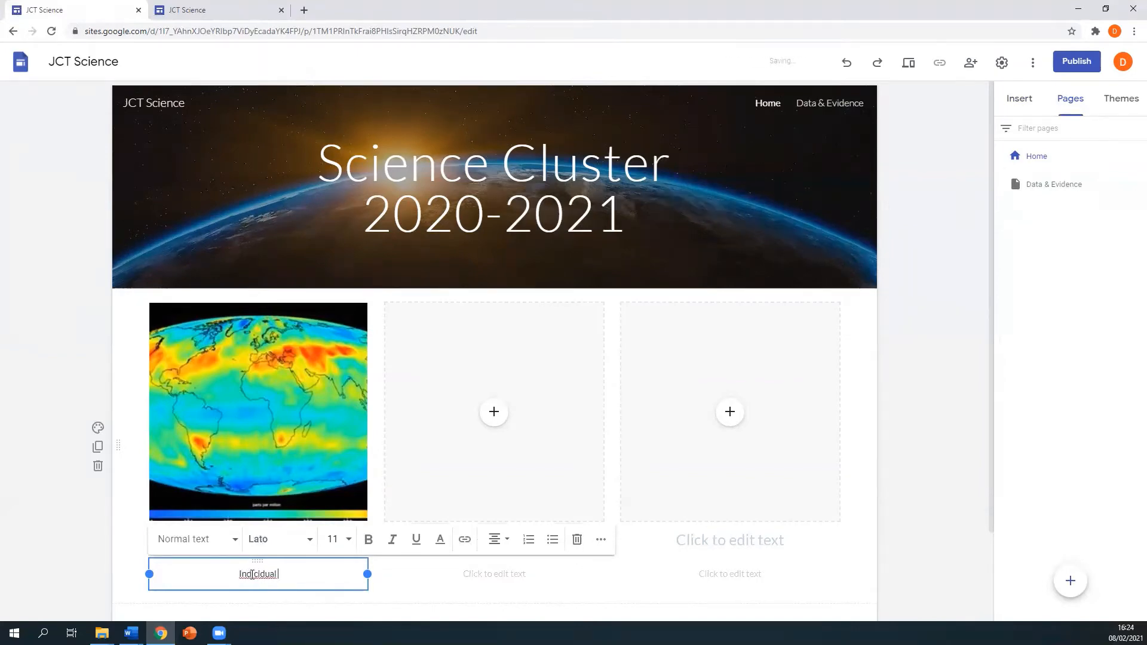
{"action": "key", "text": "BackSpace"}
{"action": "key", "text": "BackSpace"}
{"action": "key", "text": "BackSpace"}
{"action": "key", "text": "BackSpace"}
{"action": "key", "text": "BackSpace"}
{"action": "key", "text": "BackSpace"}
{"action": "key", "text": "BackSpace"}
{"action": "key", "text": "BackSpace"}
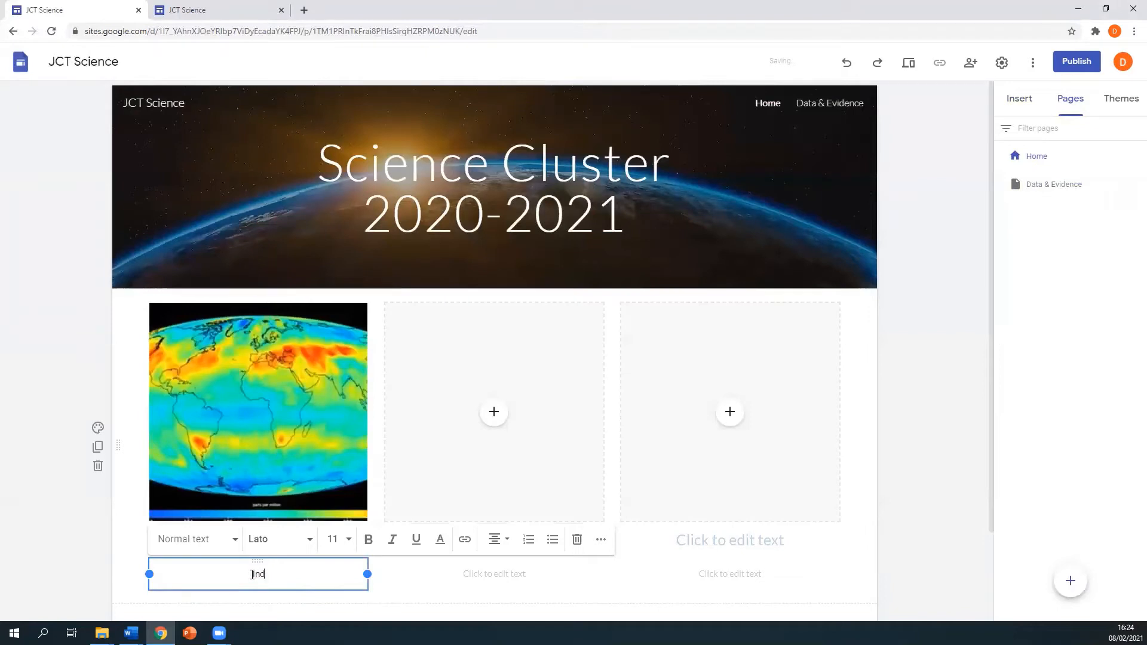
{"action": "type", "text": "ndividual Learning mo"}
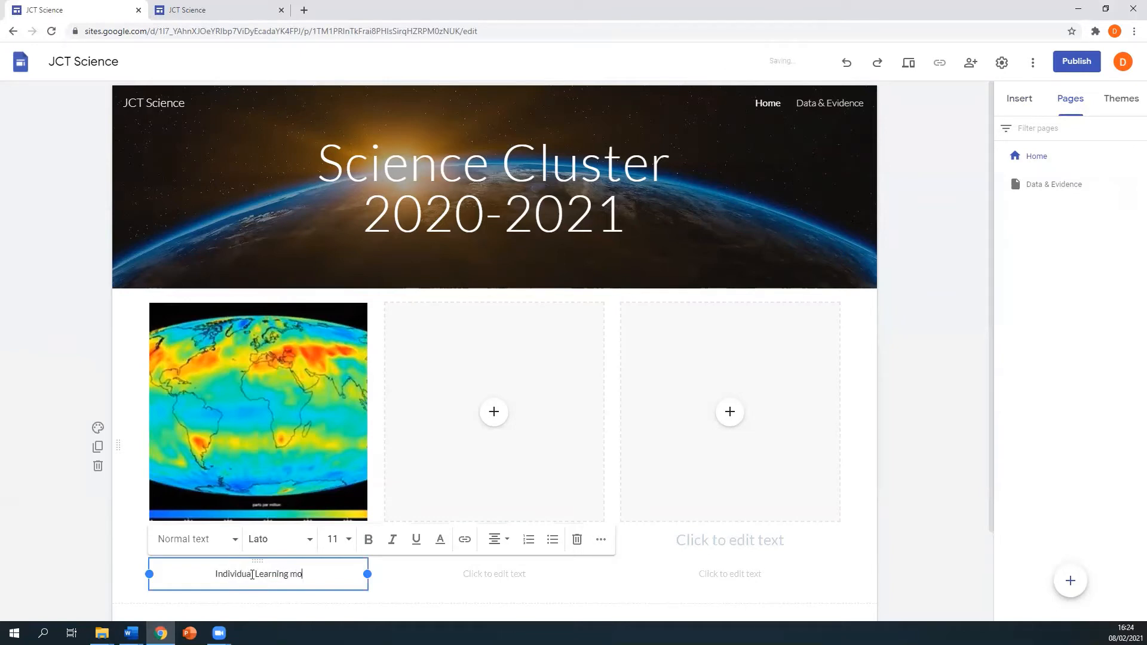
{"action": "type", "text": "dule"}
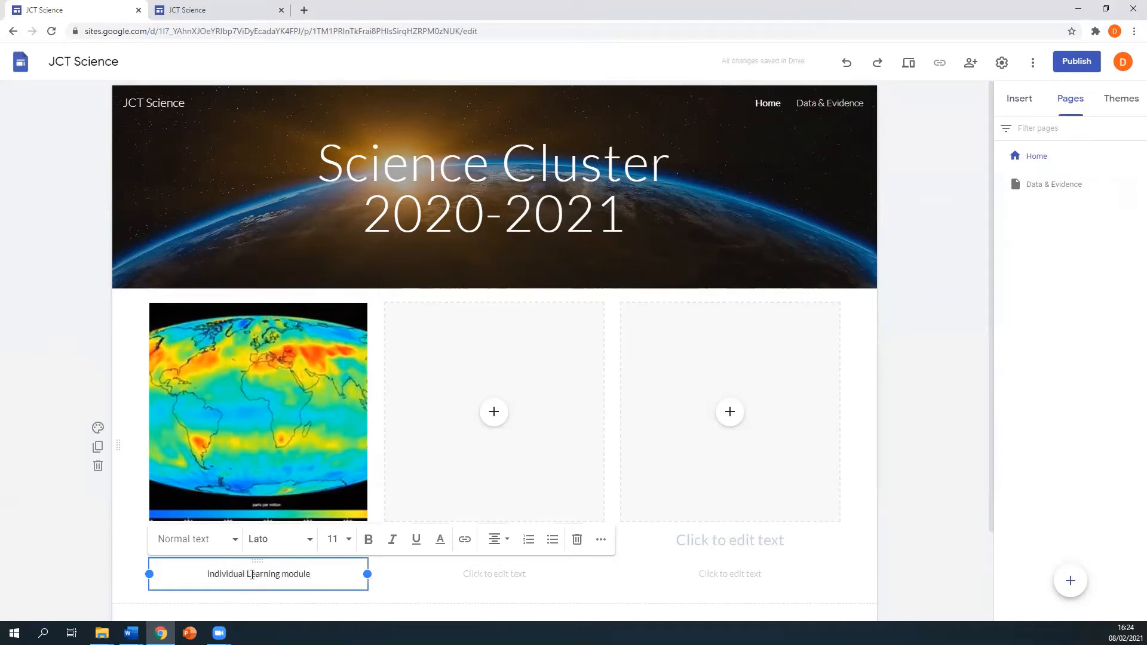
{"action": "left_click", "coordinate": [61, 480]}
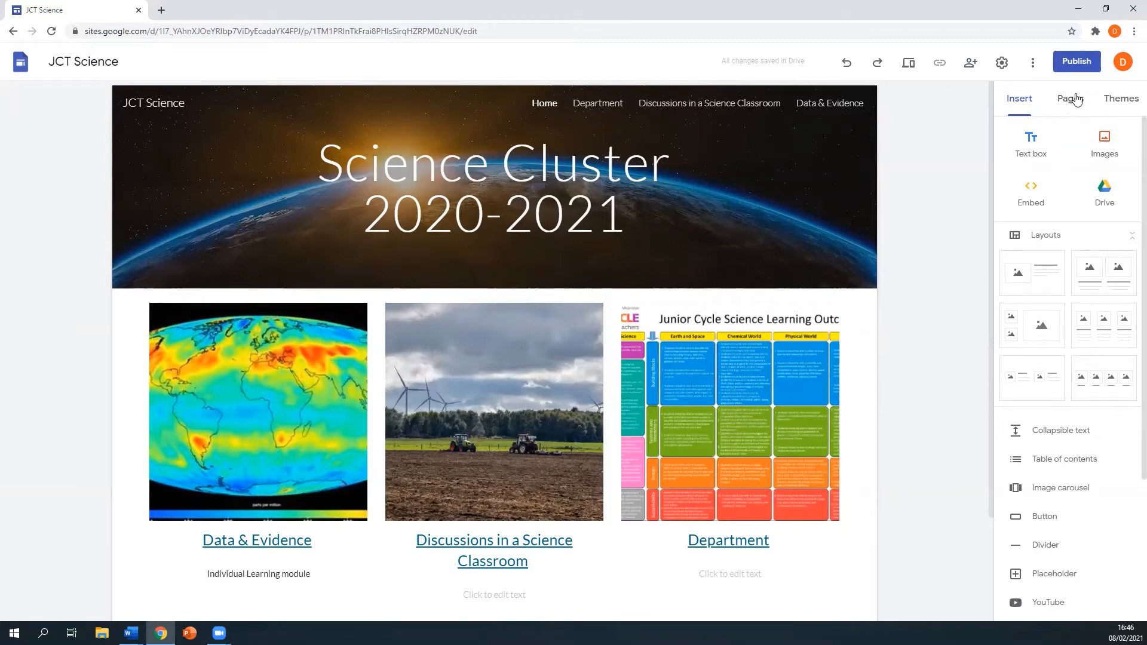
- Open the Data & Evidence page from the Pages list
{"action": "left_click", "coordinate": [1069, 102]}
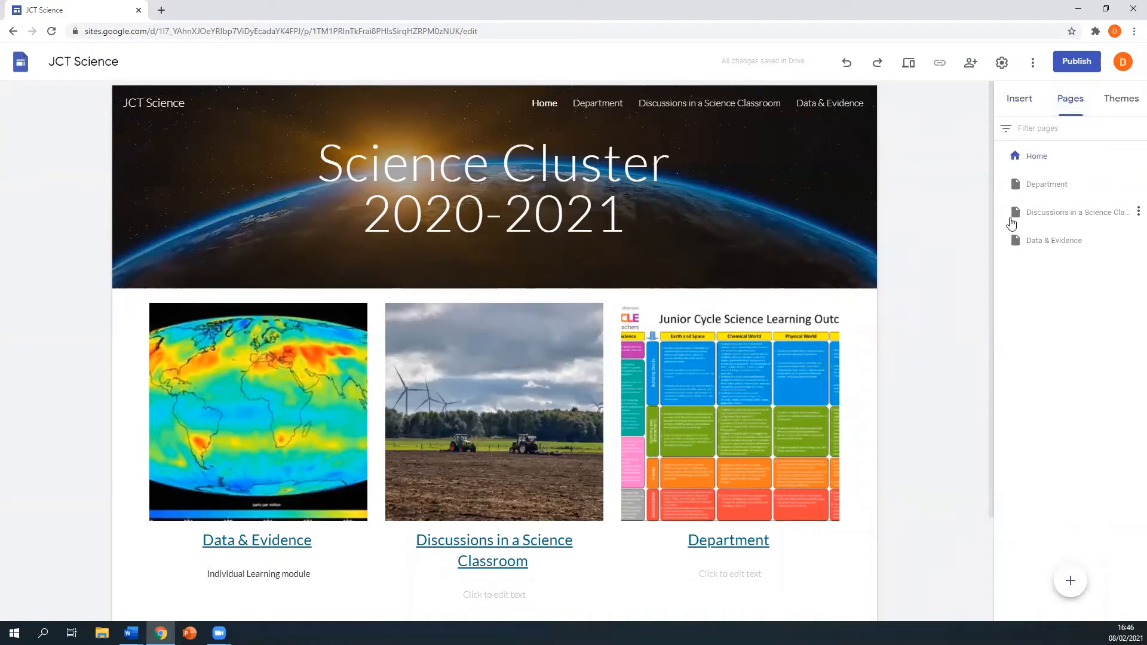
{"action": "left_click", "coordinate": [1051, 243]}
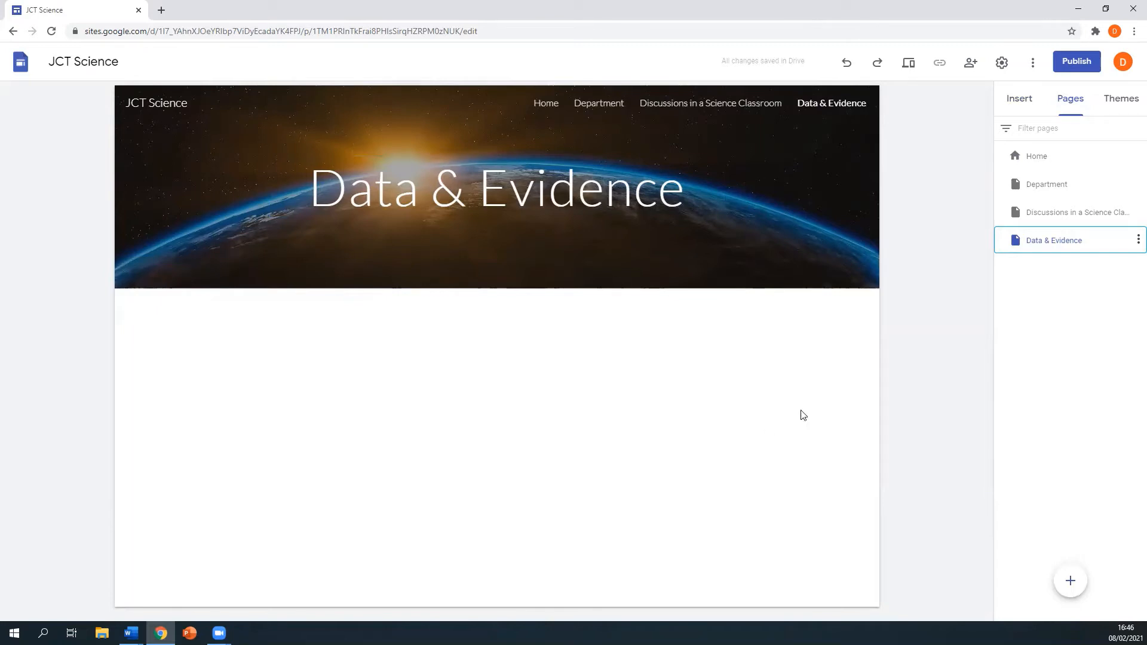
- From the Insert panel, bring up the 'Embed from the web' dialog on the Data & Evidence page
{"action": "left_click", "coordinate": [1013, 101]}
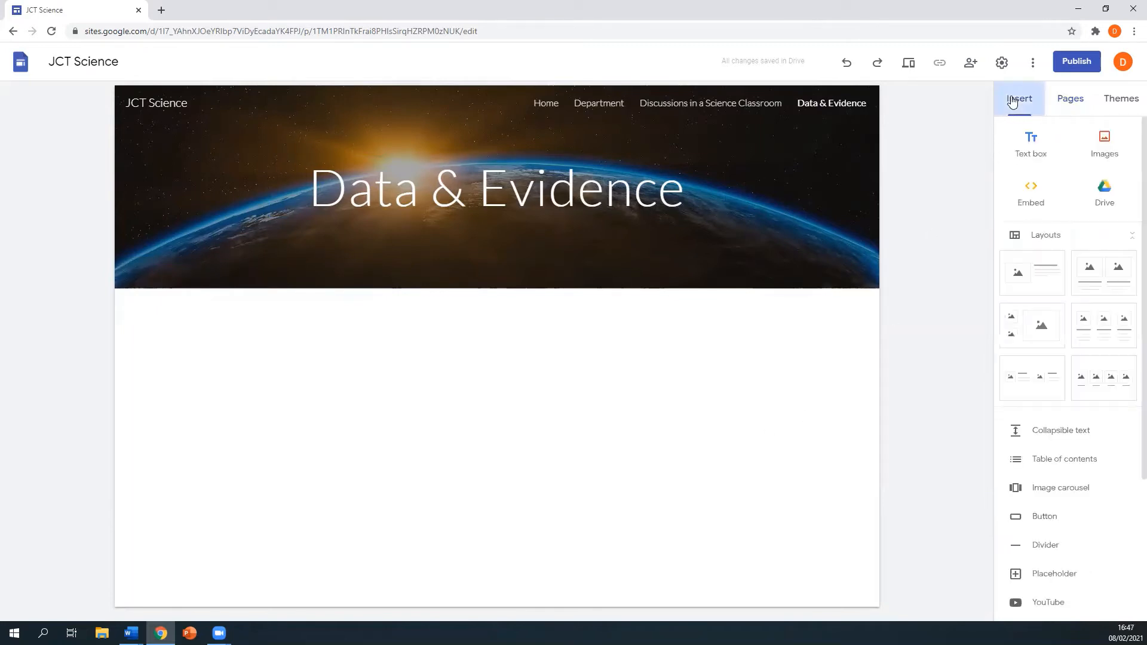
{"action": "left_click", "coordinate": [1031, 197]}
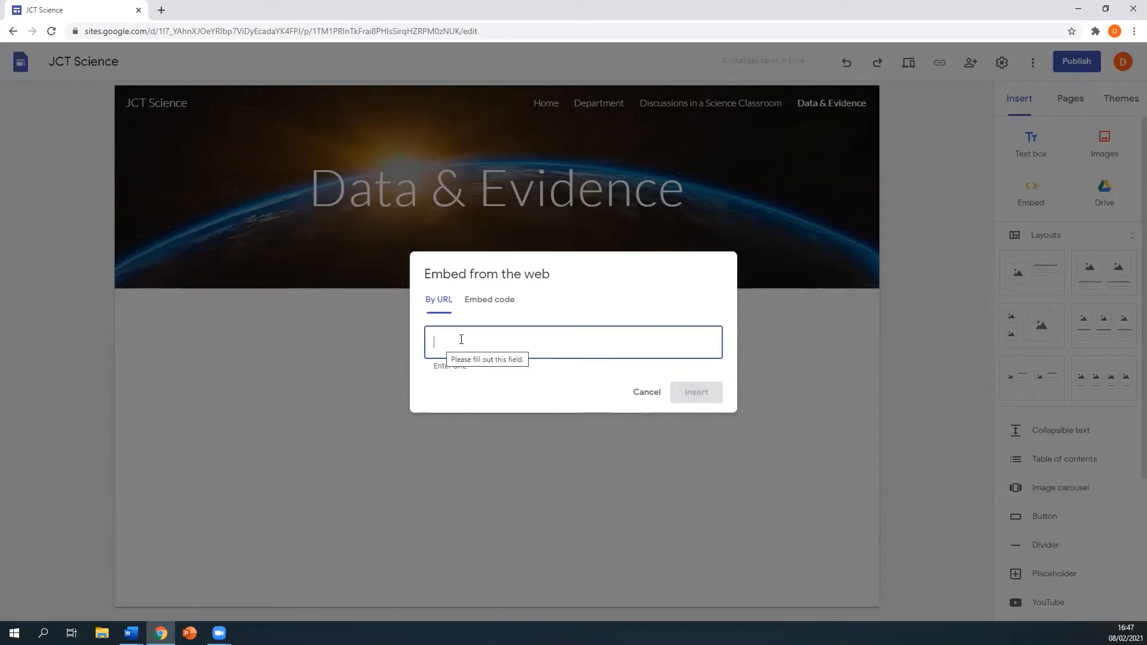
- Paste the ThingLink iframe code as embed code and insert the 'Welcome to Thinglink' module
{"action": "left_click", "coordinate": [485, 301]}
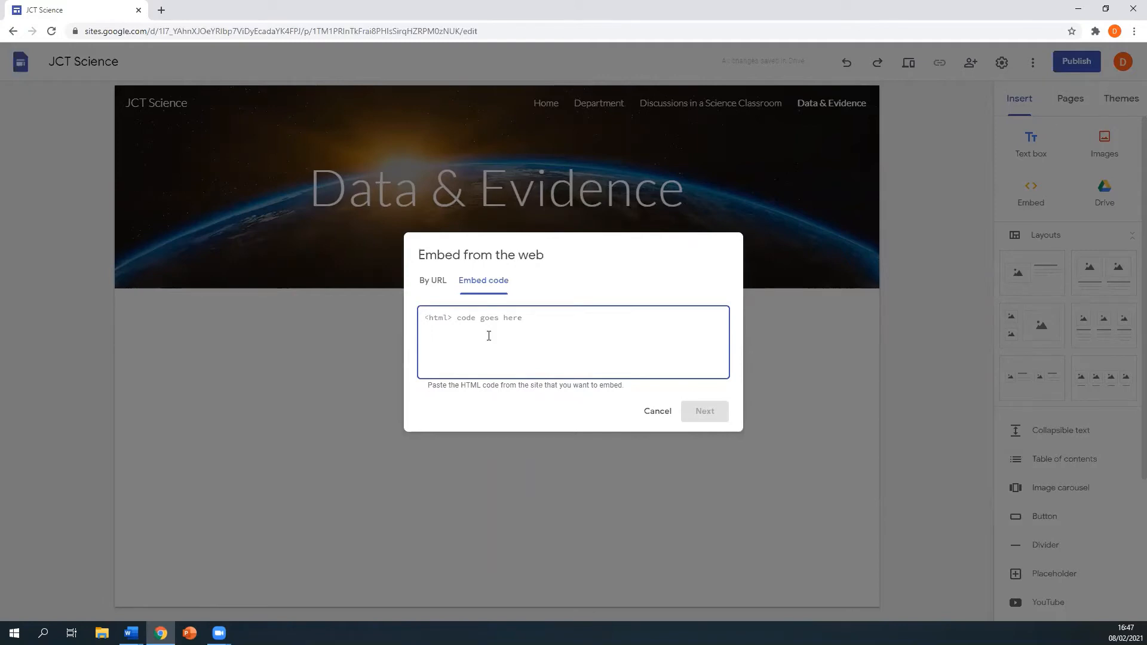
{"action": "key", "text": "ctrl+v"}
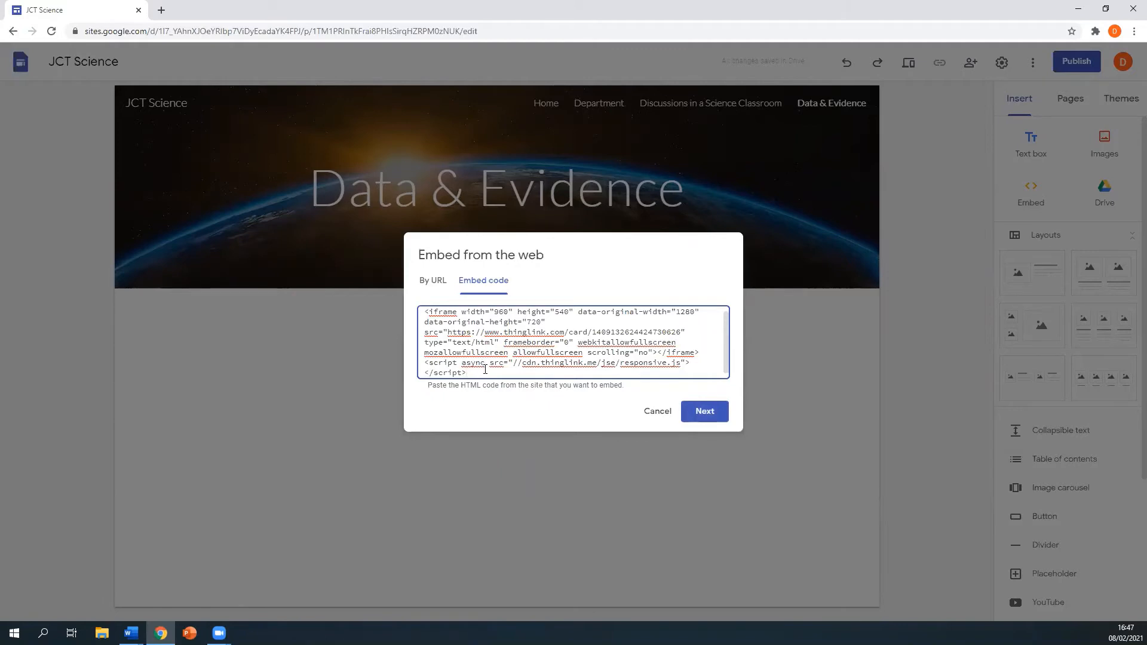
{"action": "left_click", "coordinate": [708, 413]}
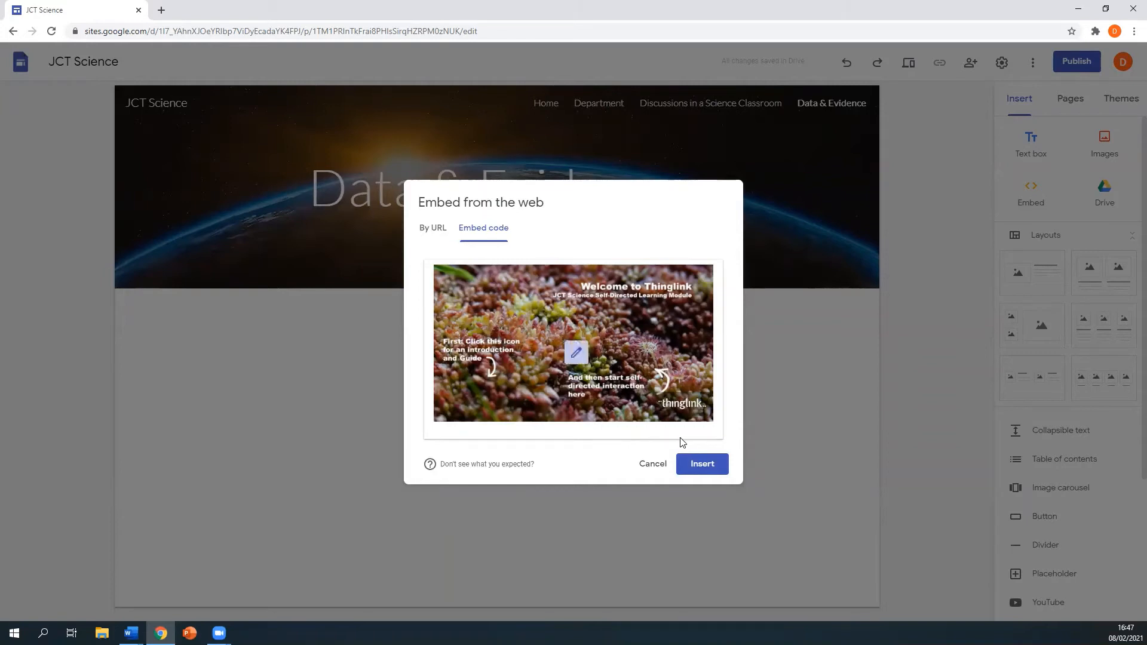
{"action": "left_click", "coordinate": [710, 465]}
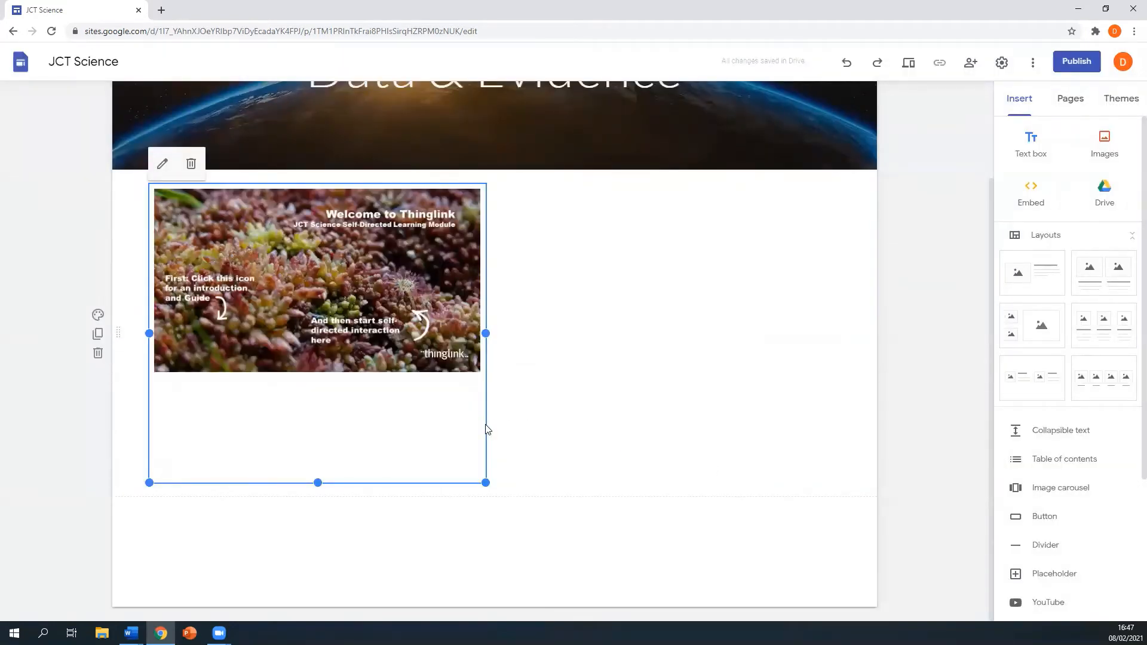
- Centre the Thinglink embed and enlarge it left, right and downward across the page
{"action": "left_click_drag", "start_coordinate": [486, 428], "coordinate": [537, 416]}
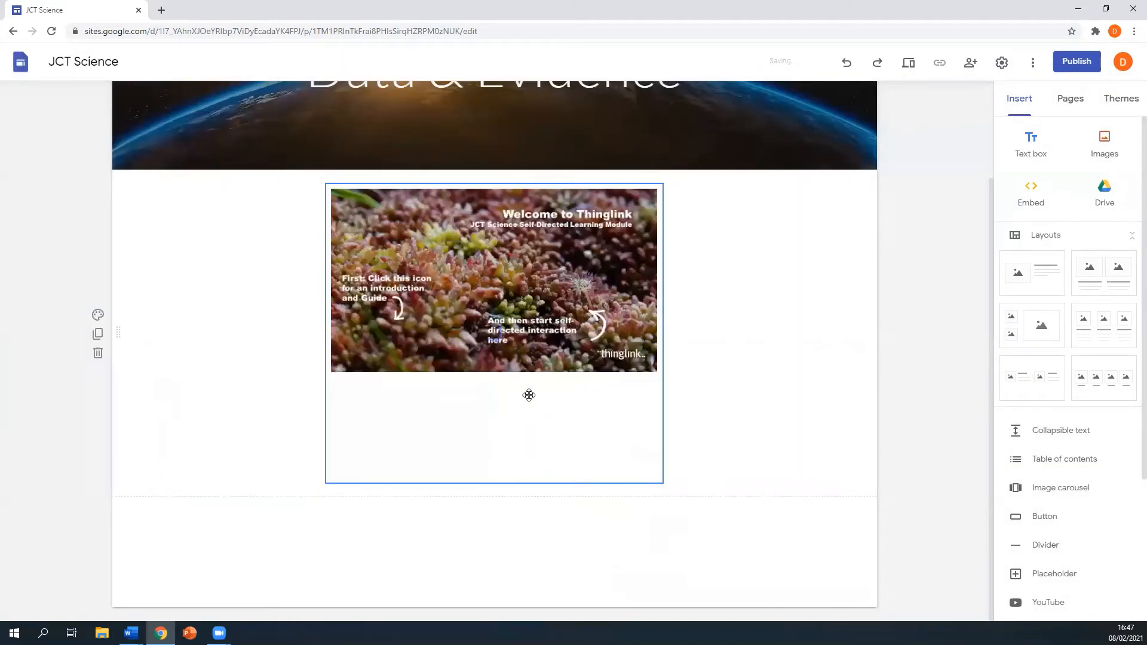
{"action": "left_click", "coordinate": [330, 478]}
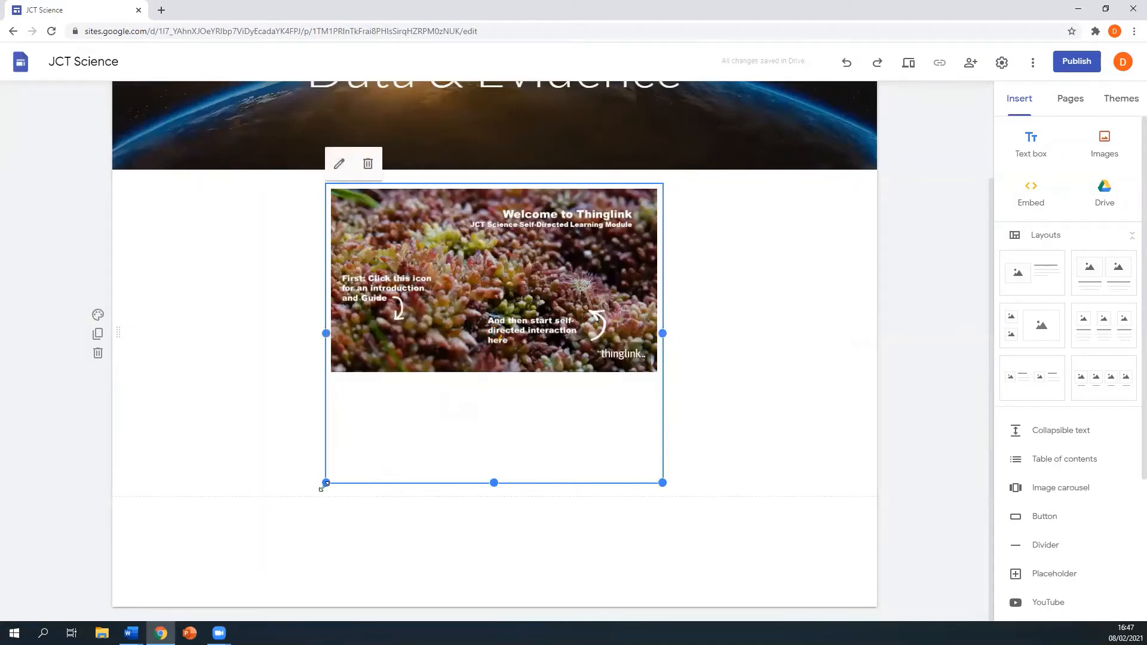
{"action": "left_click_drag", "start_coordinate": [325, 482], "coordinate": [156, 535]}
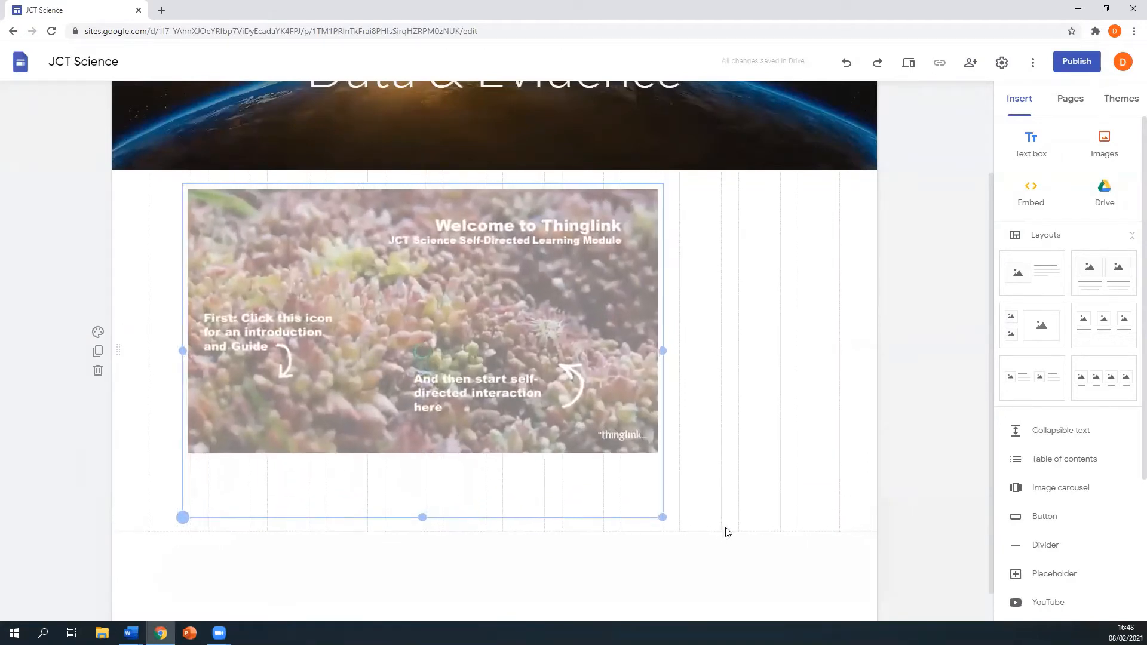
{"action": "left_click_drag", "start_coordinate": [662, 525], "coordinate": [780, 565]}
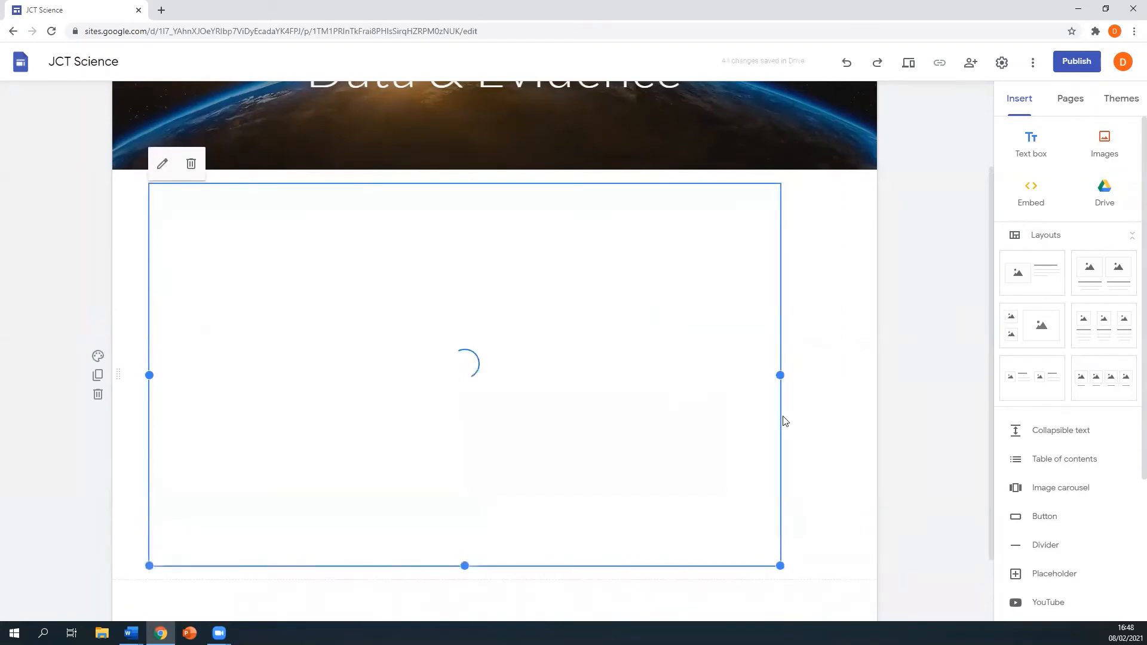
{"action": "left_click_drag", "start_coordinate": [777, 418], "coordinate": [794, 419]}
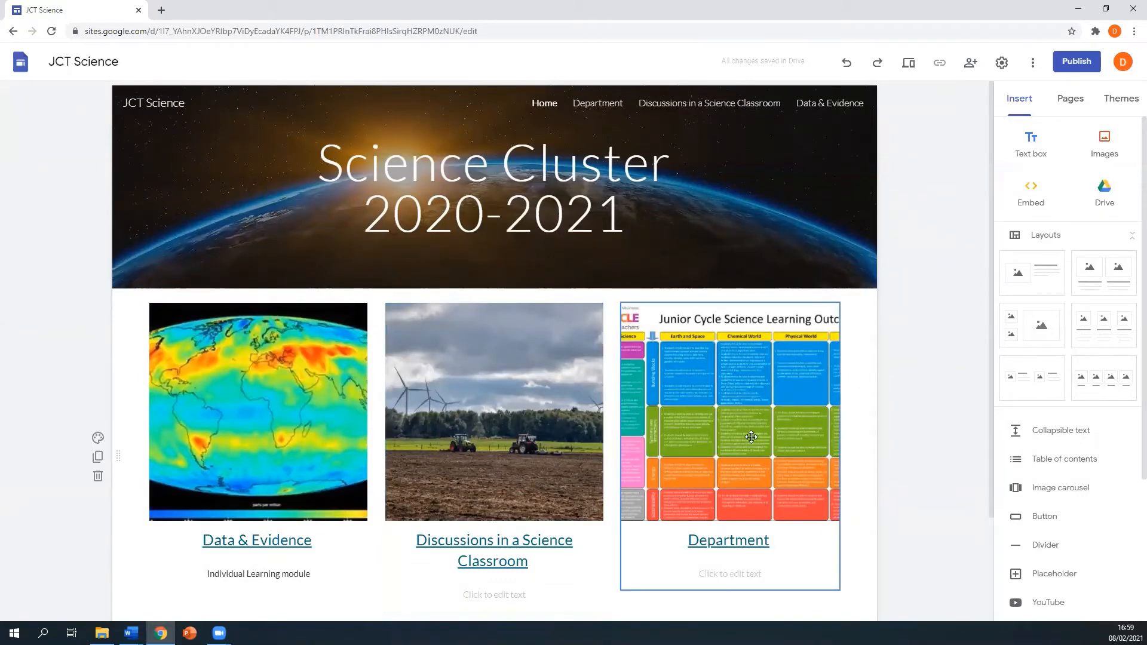
- Switch to the Discussions in a Science Classroom page from the Pages list, back in Insert
{"action": "left_click", "coordinate": [1071, 101]}
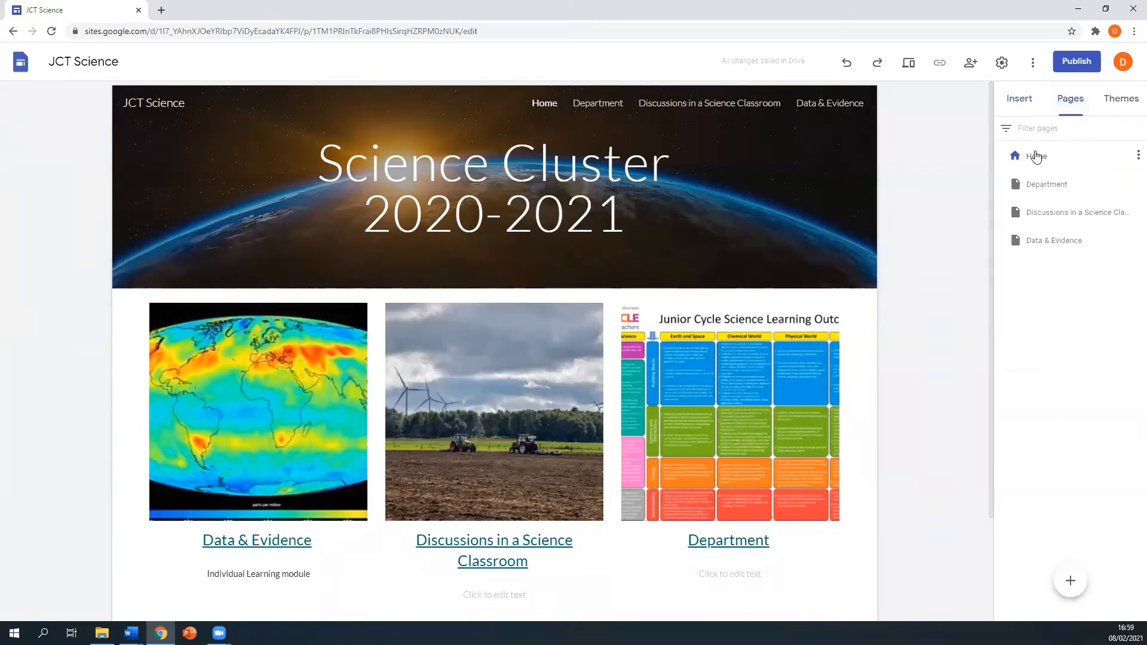
{"action": "left_click", "coordinate": [1069, 217]}
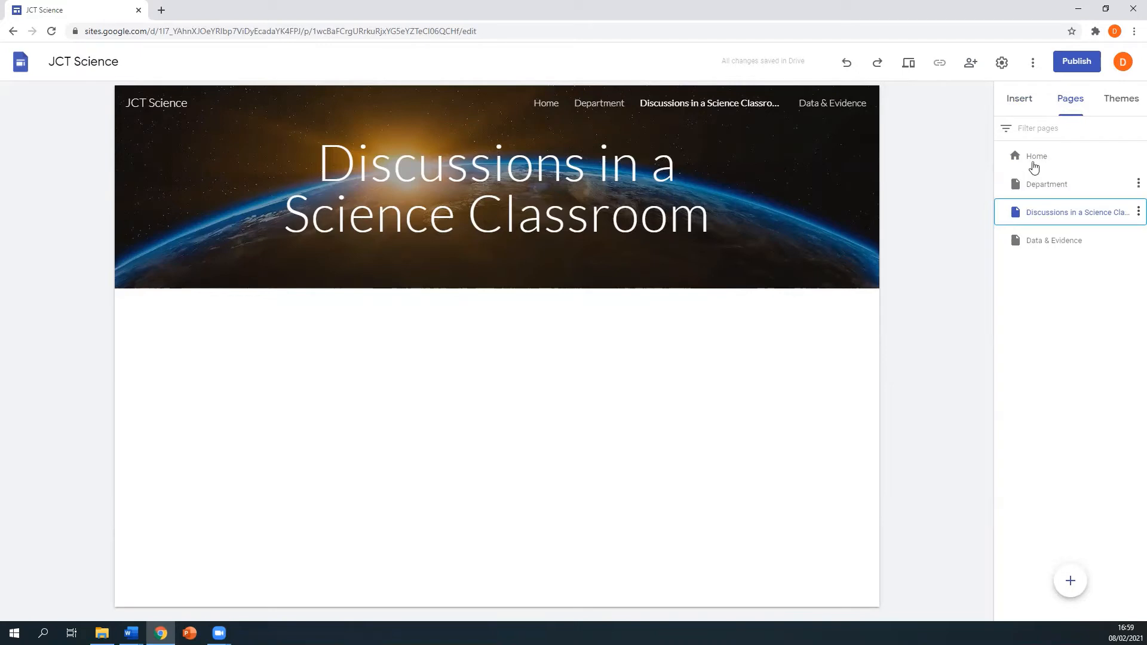
{"action": "left_click", "coordinate": [1019, 100]}
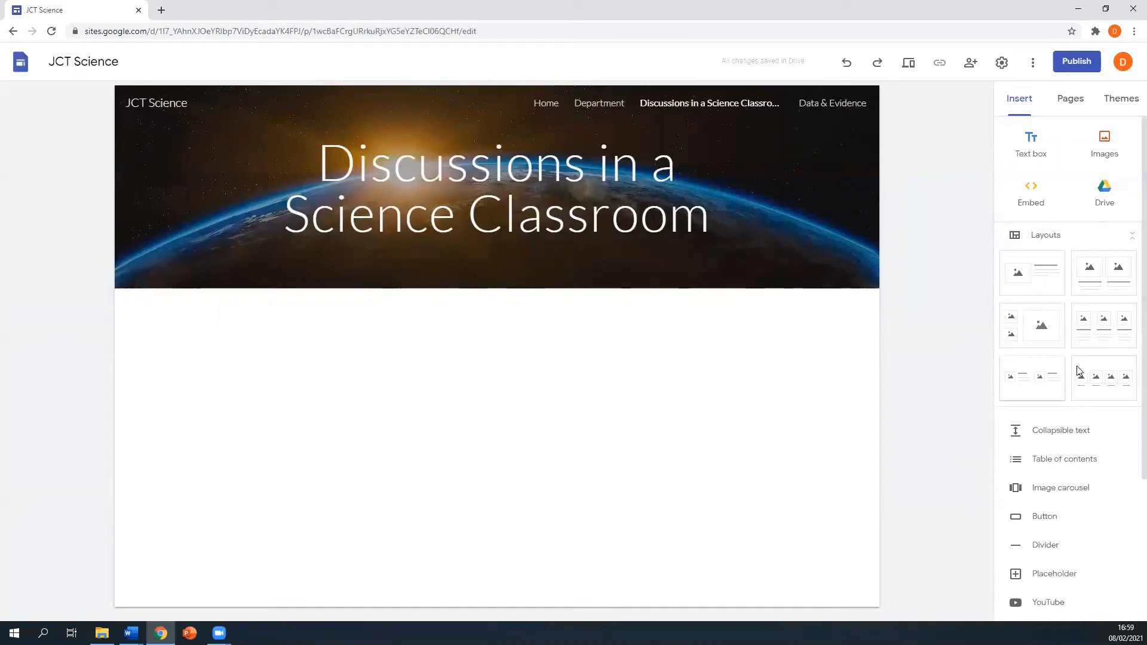
- Add a two-column image-and-text layout and fill its first placeholder with Talking Heads BW9 from Drive
{"action": "left_click", "coordinate": [1034, 385]}
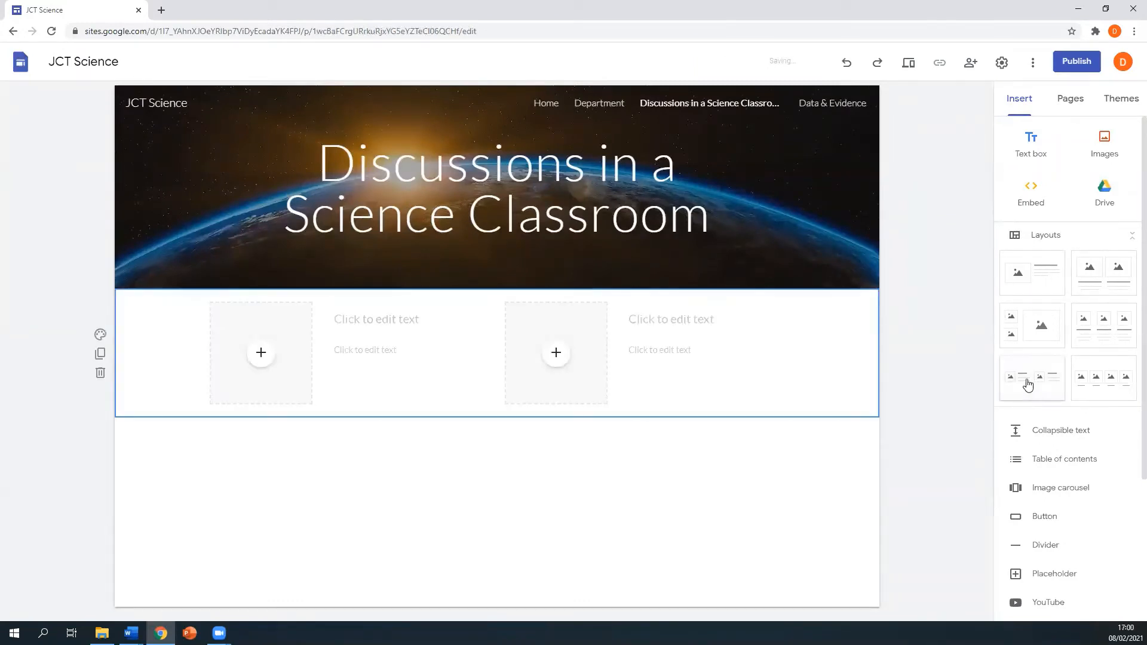
{"action": "left_click", "coordinate": [261, 353]}
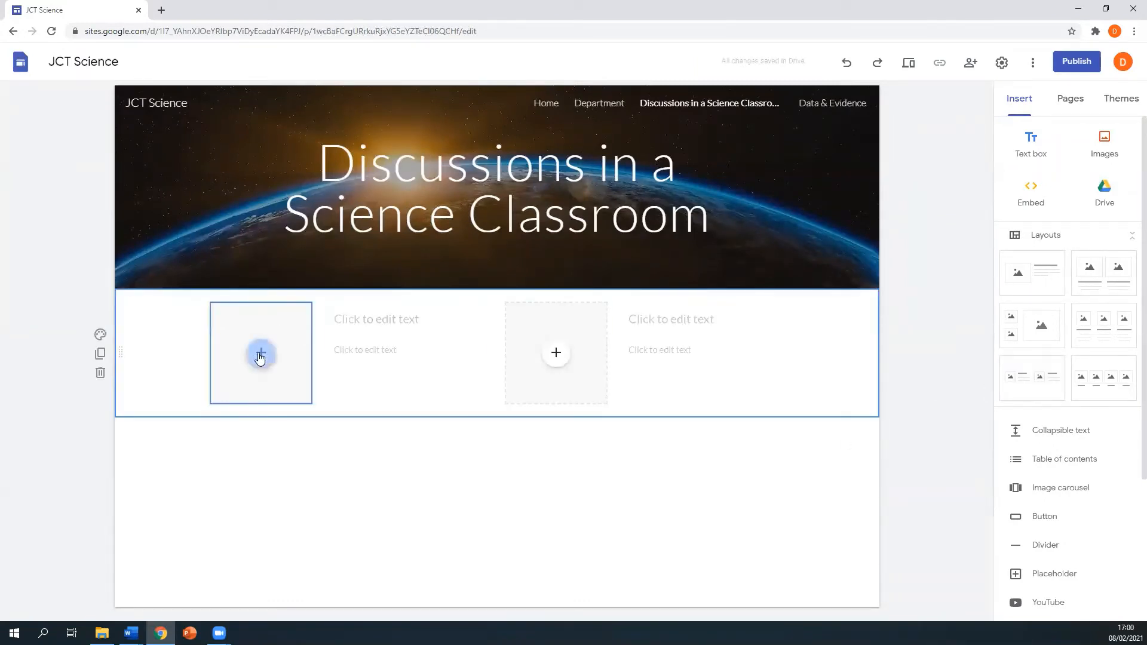
{"action": "left_click", "coordinate": [260, 354]}
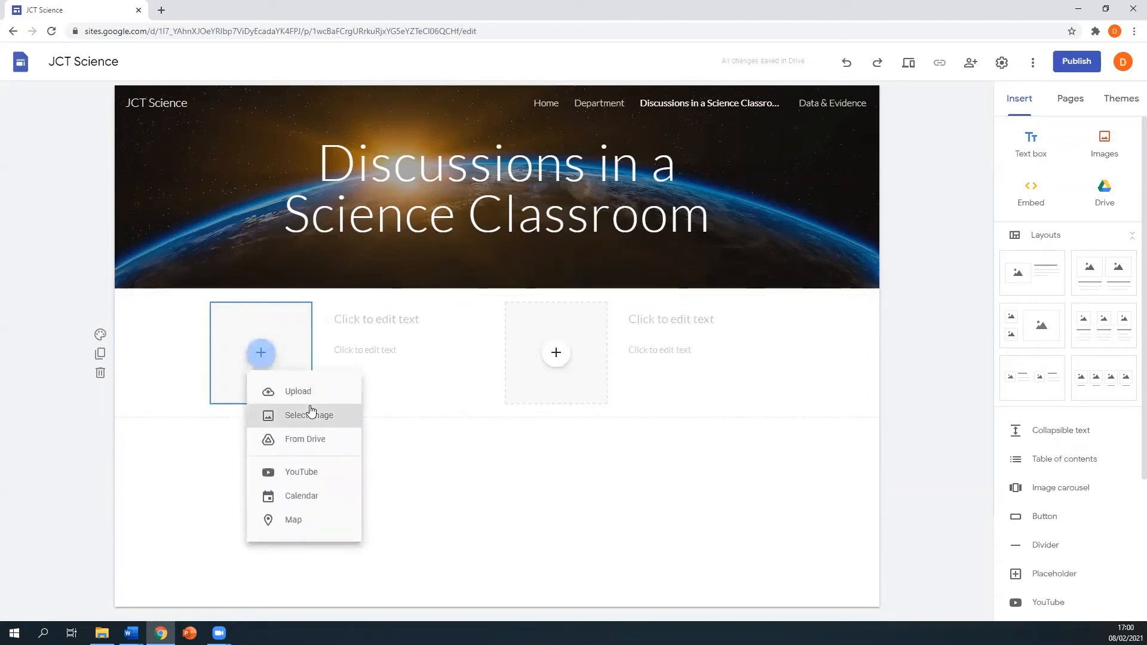
{"action": "left_click", "coordinate": [324, 440]}
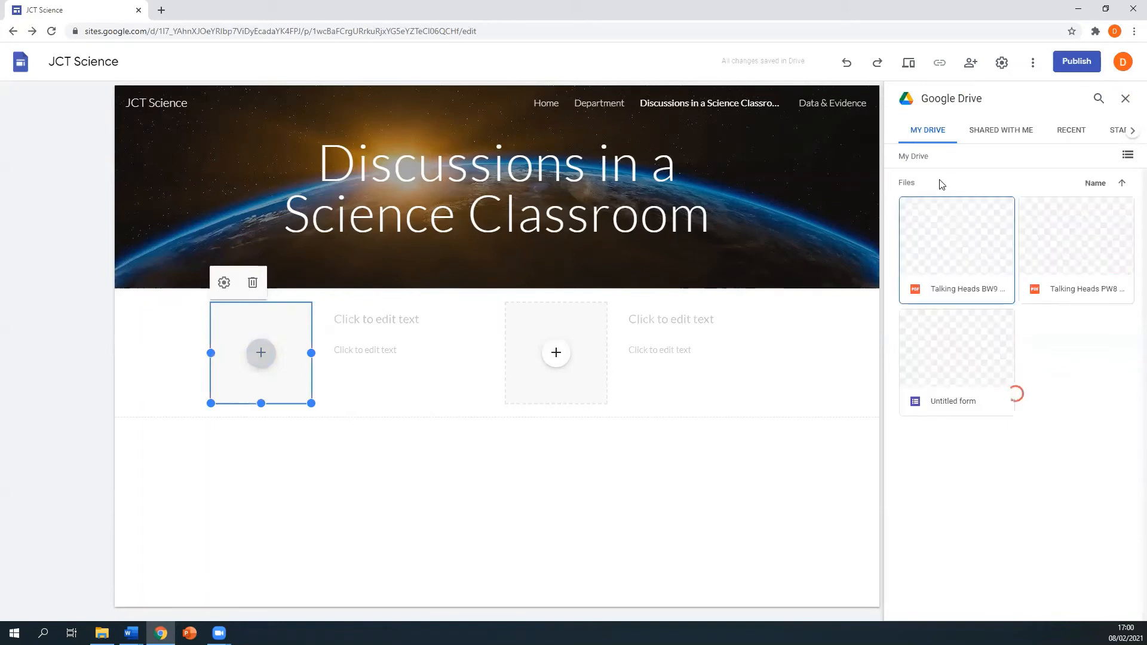
{"action": "left_click", "coordinate": [950, 260]}
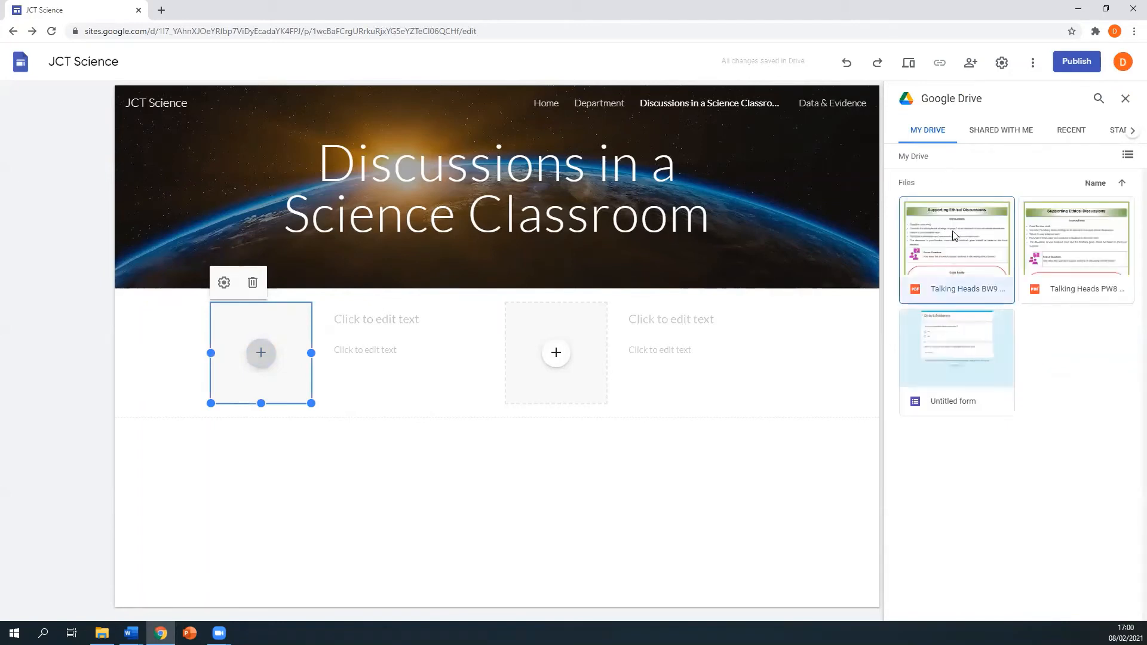
{"action": "left_click", "coordinate": [1112, 606]}
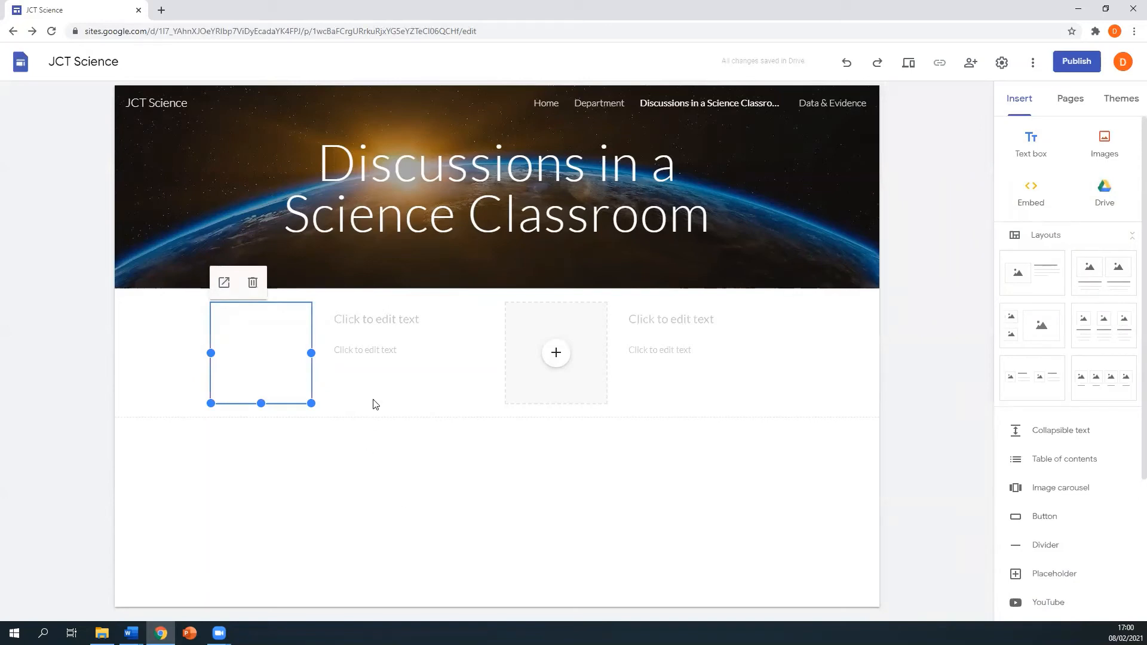
- Give the file card the heading 'Talking Heads BW9'
{"action": "left_click", "coordinate": [364, 315]}
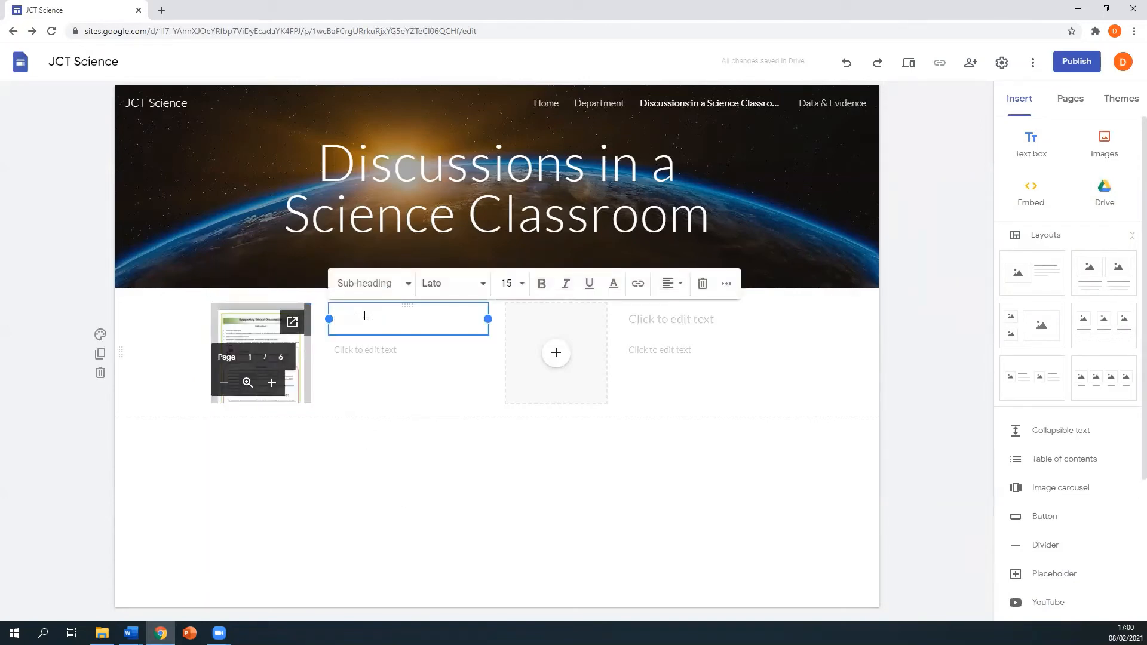
{"action": "type", "text": "Talking Heads B"}
{"action": "type", "text": "W9"}
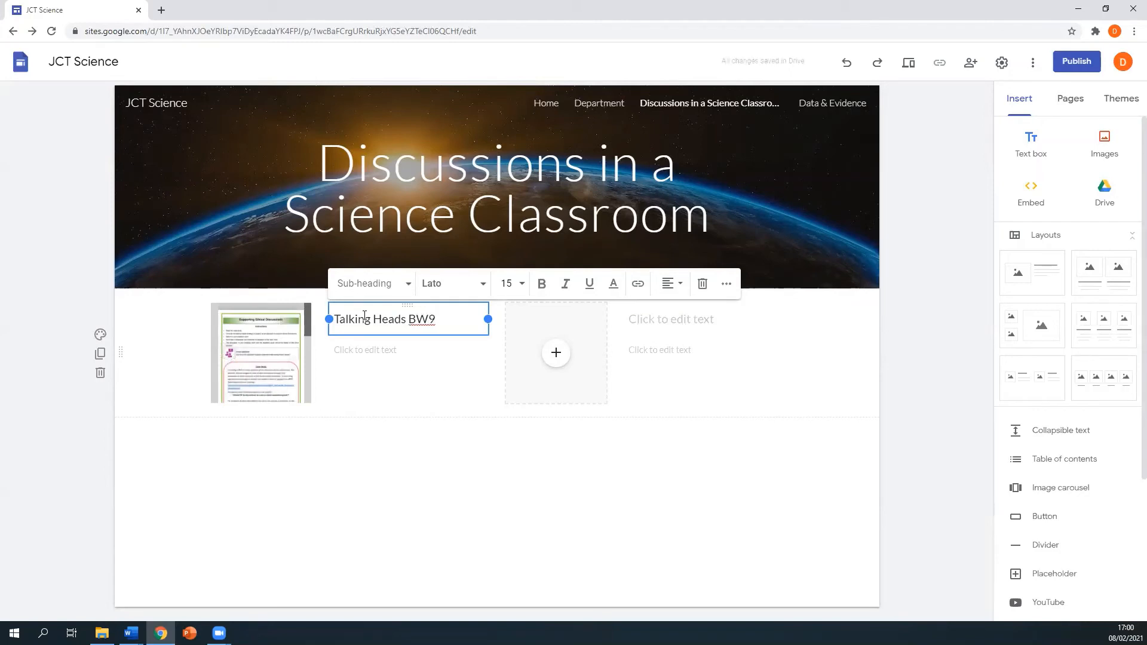
{"action": "left_click", "coordinate": [336, 469]}
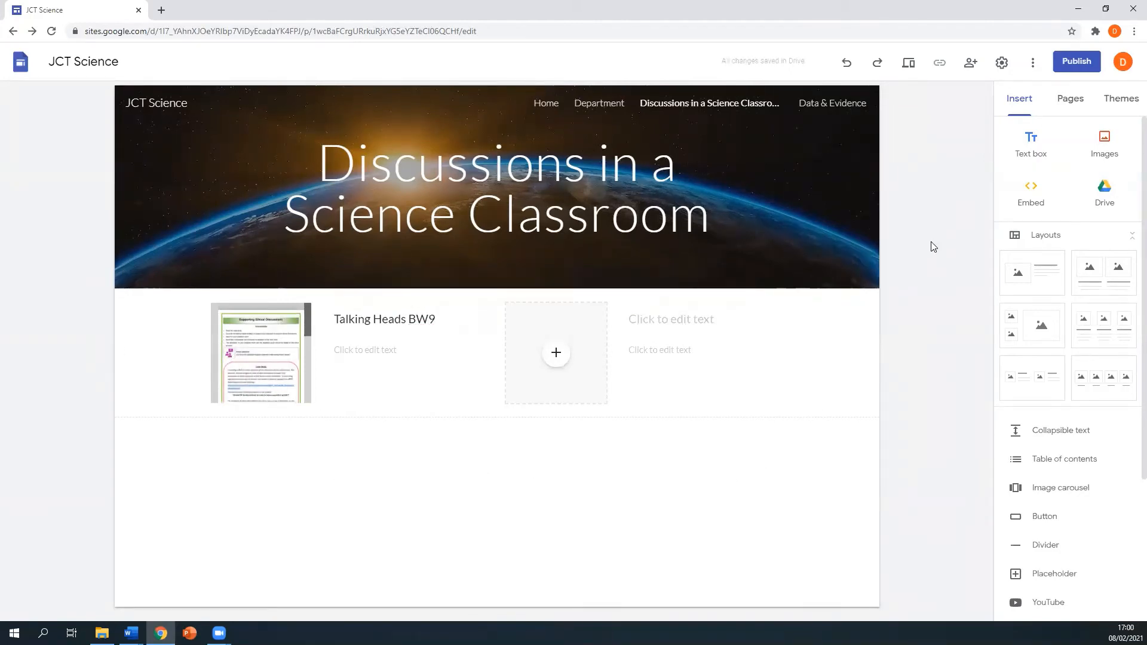
- Add another two-column layout holding the Earth Lab population YouTube video found by its pasted link
{"action": "left_click", "coordinate": [1033, 377]}
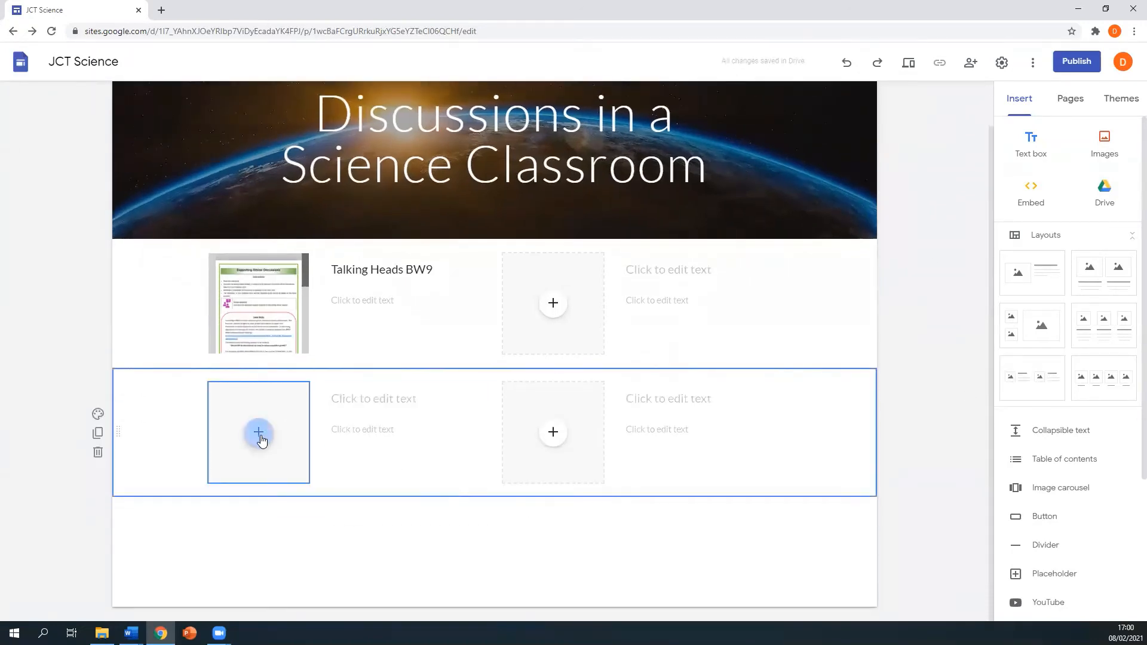
{"action": "left_click", "coordinate": [261, 437]}
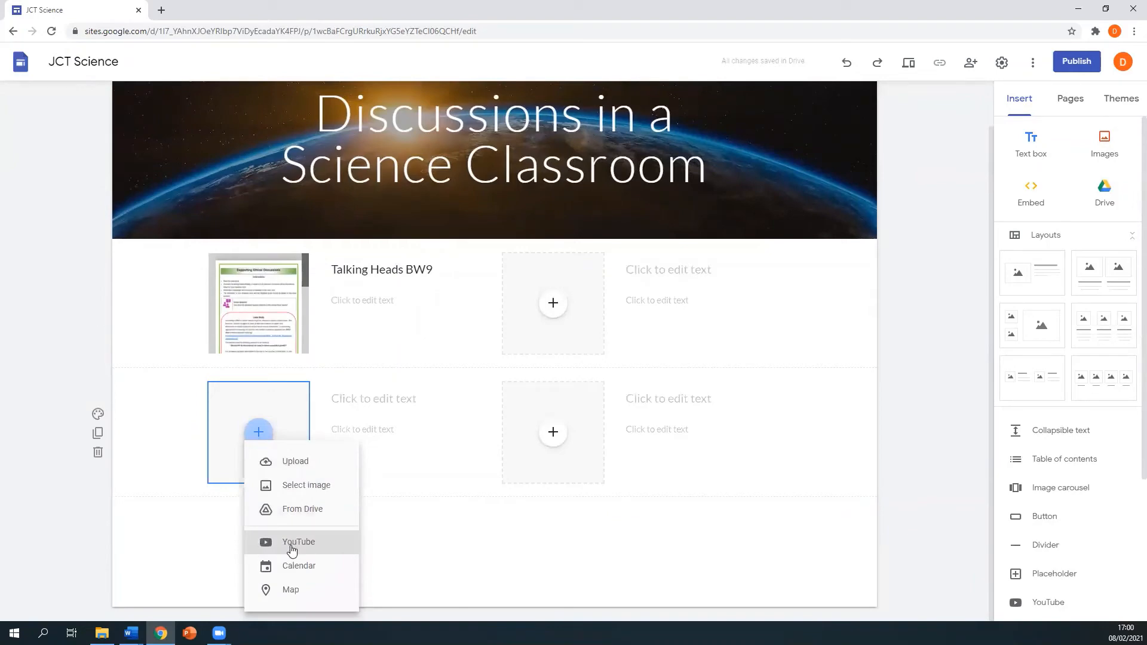
{"action": "left_click", "coordinate": [331, 546]}
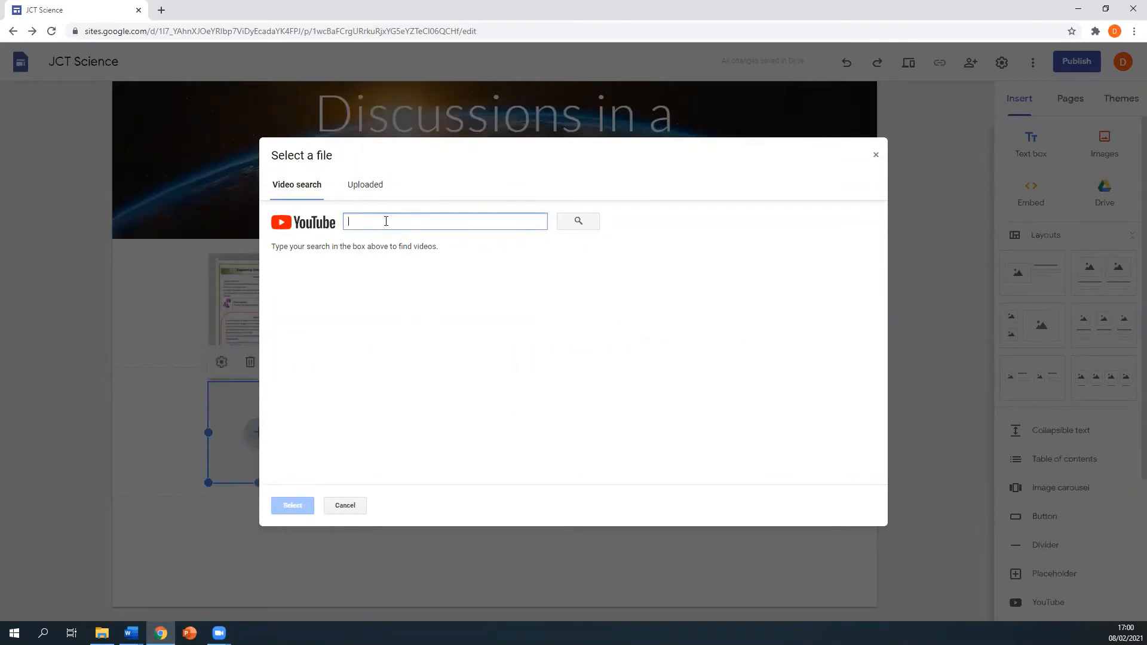
{"action": "type", "text": "https://www.youtube.com/watch?v=wG7R1SOupJg&t=65s"}
{"action": "left_click", "coordinate": [574, 221]}
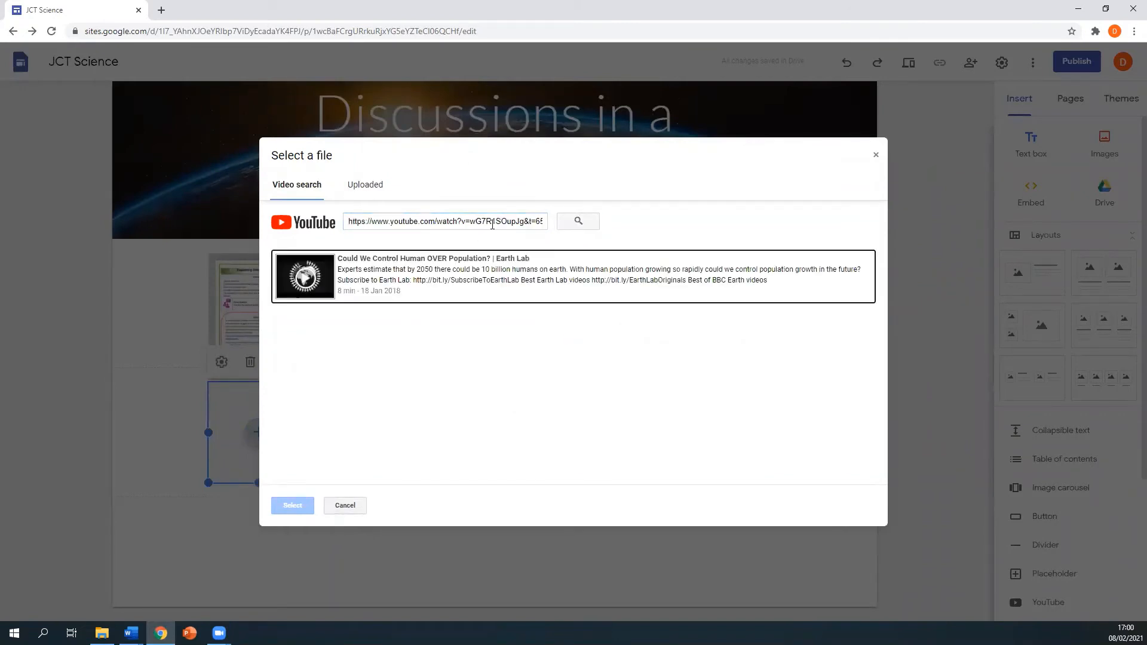
{"action": "left_click", "coordinate": [307, 272]}
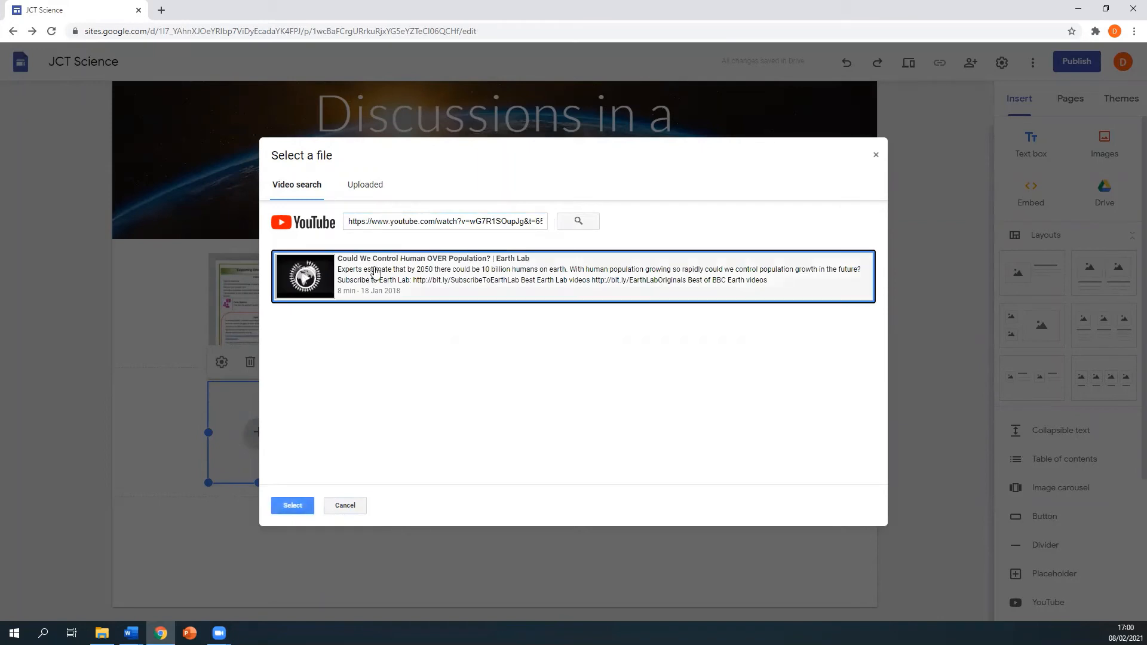
{"action": "left_click", "coordinate": [293, 506]}
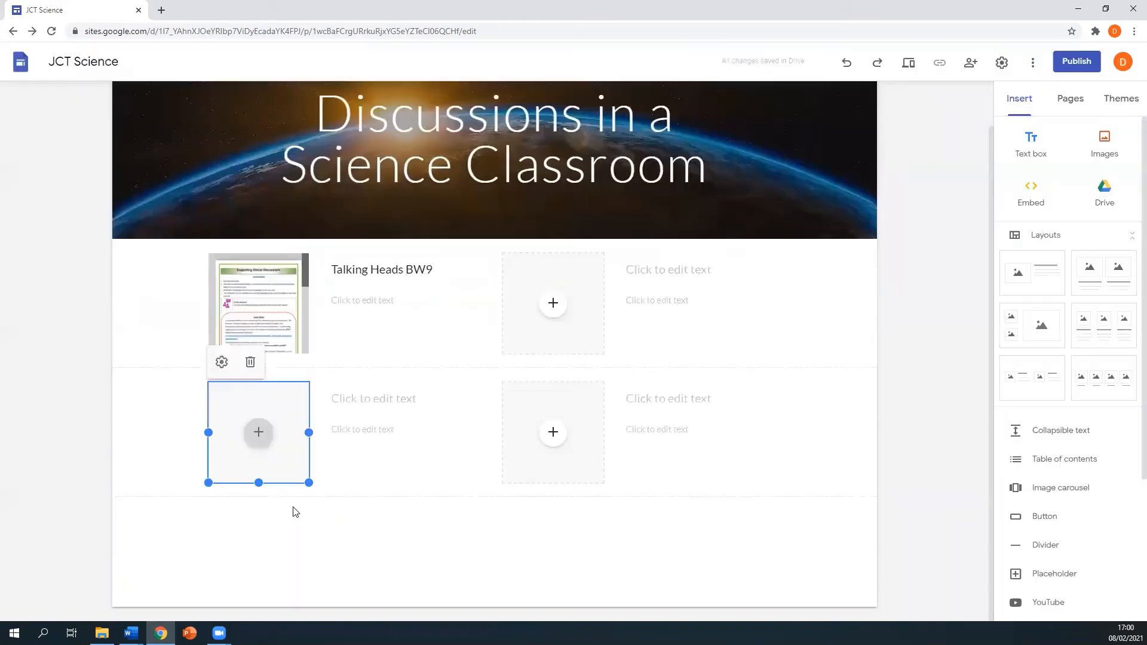
- Head the video card 'Video 2'
{"action": "left_click", "coordinate": [384, 399]}
{"action": "type", "text": "V"}
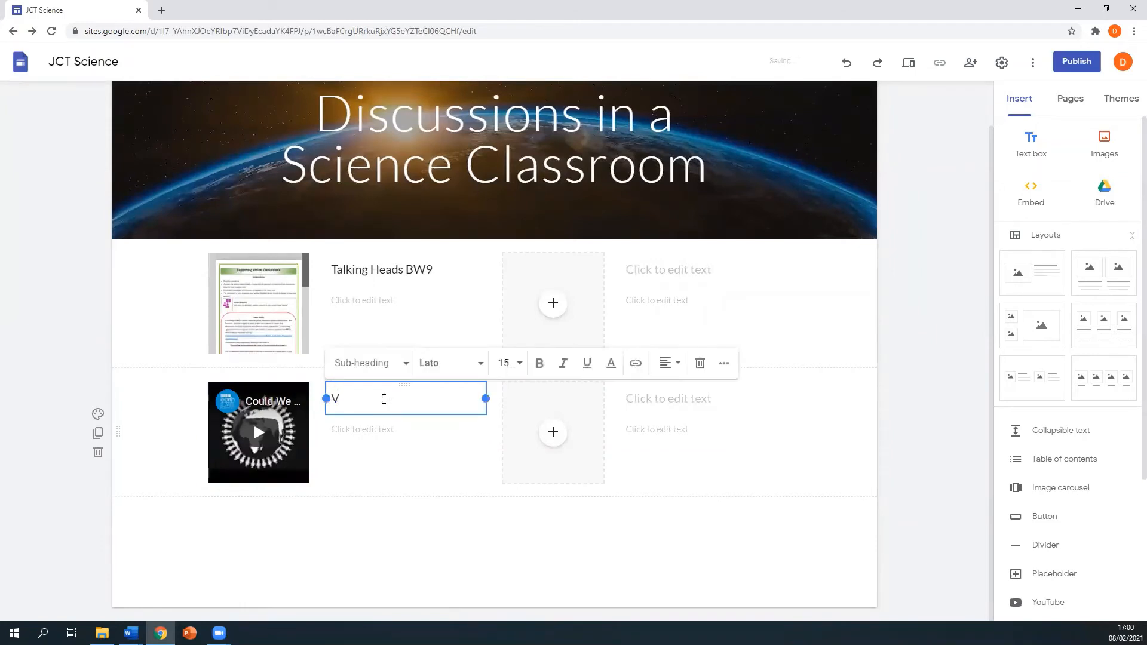
{"action": "type", "text": "ideo 2"}
{"action": "left_click", "coordinate": [369, 429]}
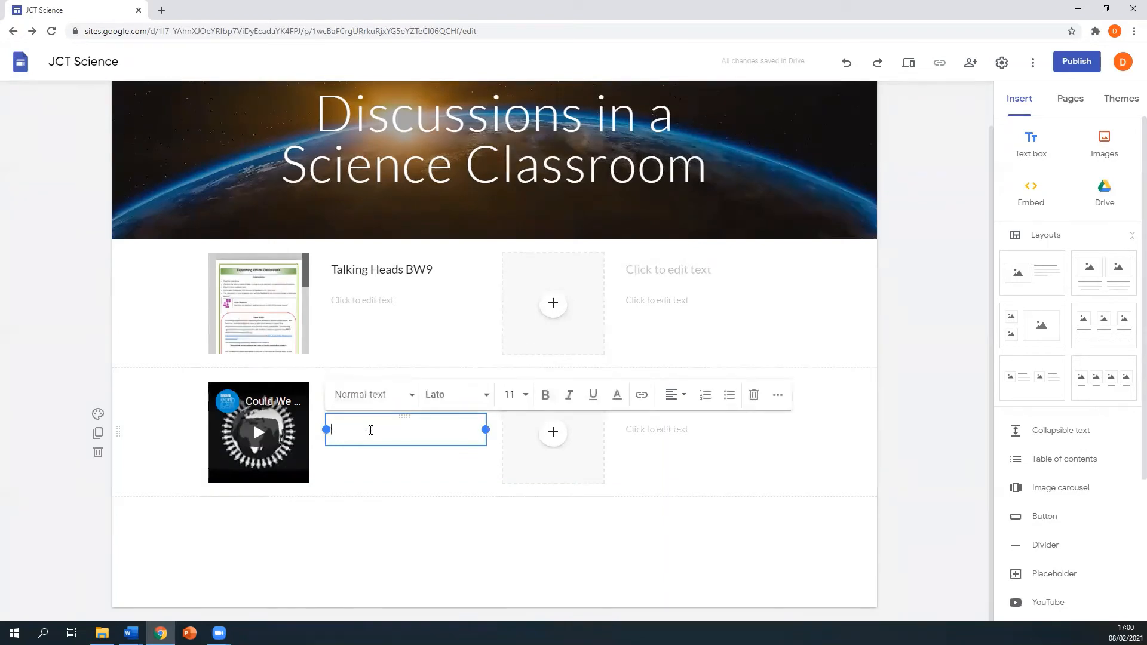
{"action": "left_click", "coordinate": [374, 491]}
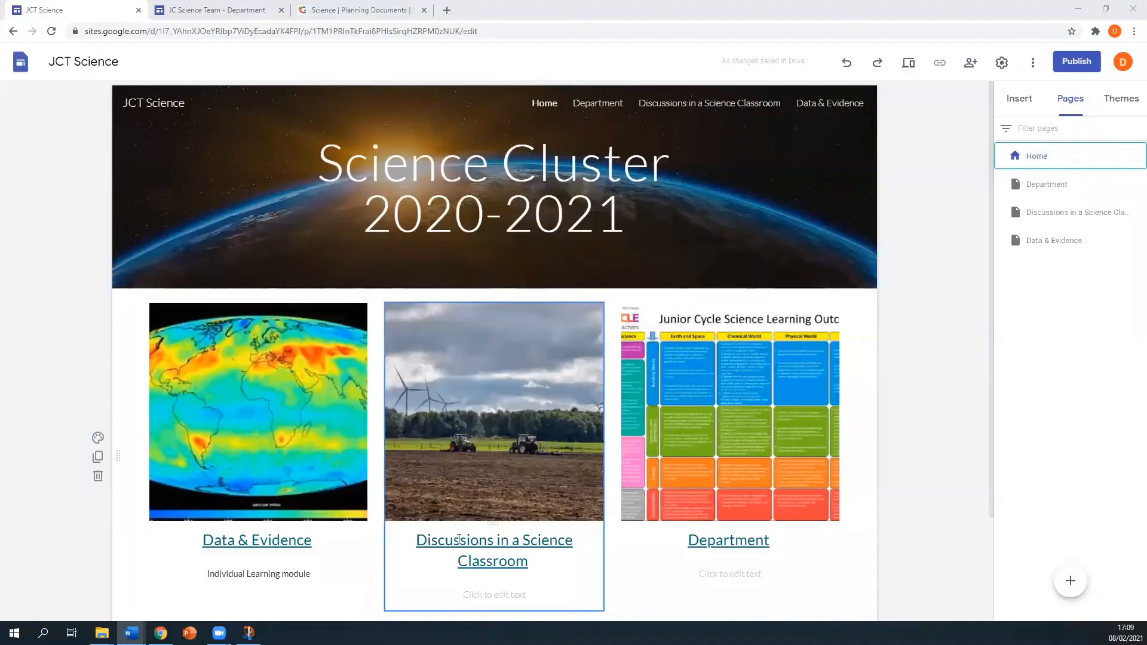
- On the Department page, insert a two-column image-and-text layout and open its first placeholder's options
{"action": "left_click", "coordinate": [727, 559]}
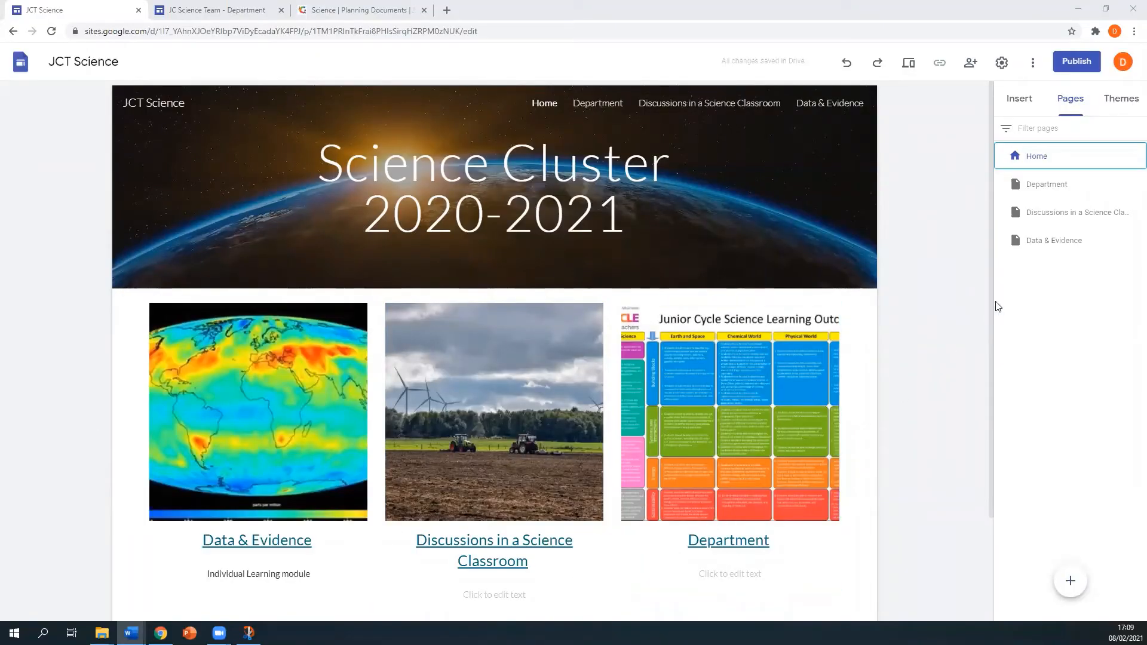
{"action": "left_click", "coordinate": [1045, 185]}
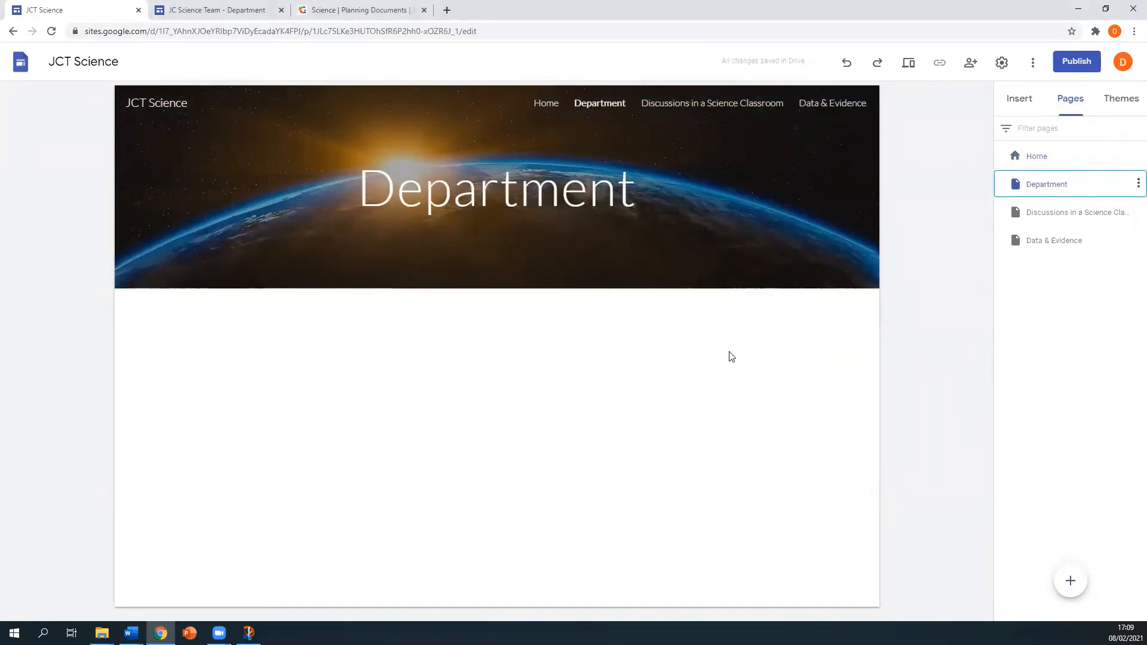
{"action": "left_click", "coordinate": [1022, 102]}
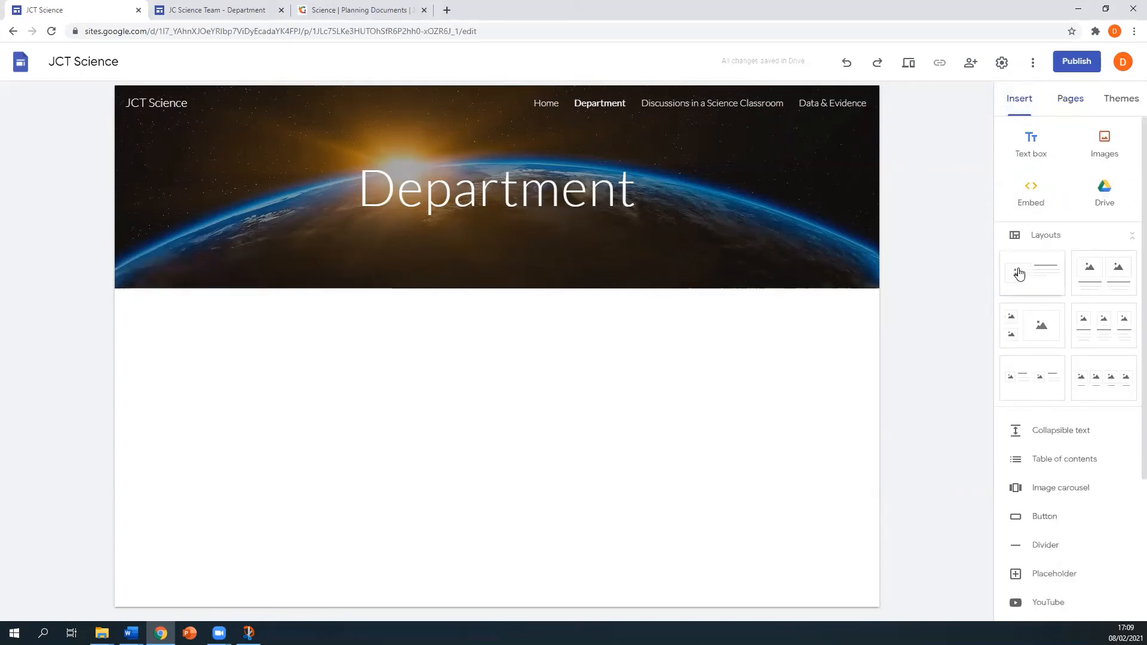
{"action": "left_click", "coordinate": [1026, 375]}
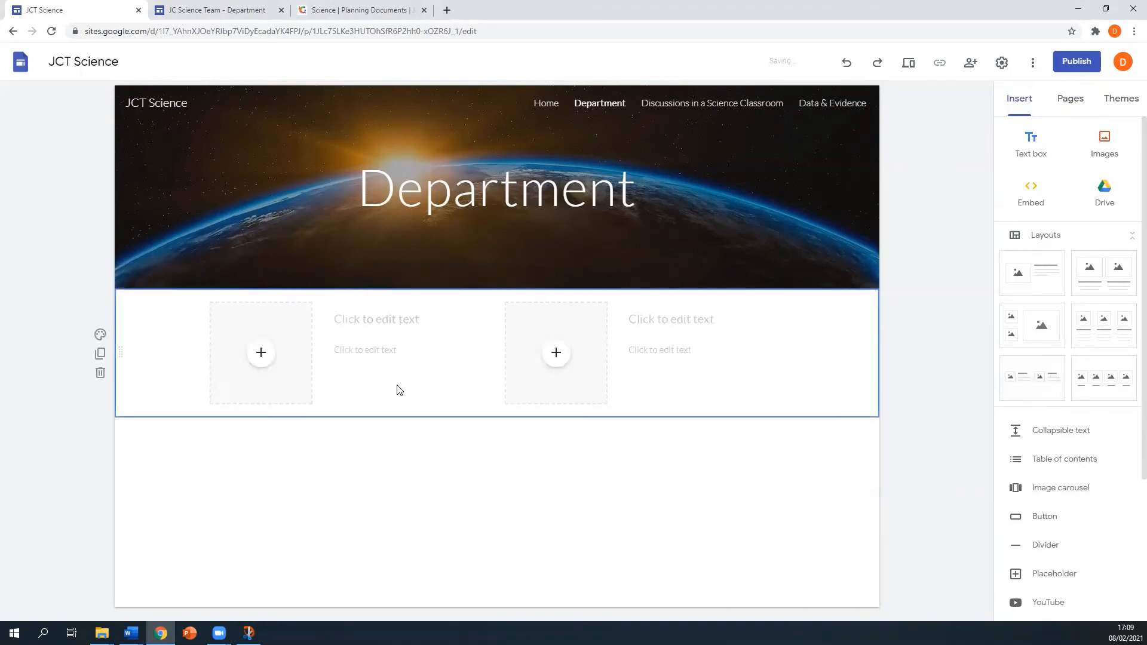
{"action": "left_click", "coordinate": [260, 353]}
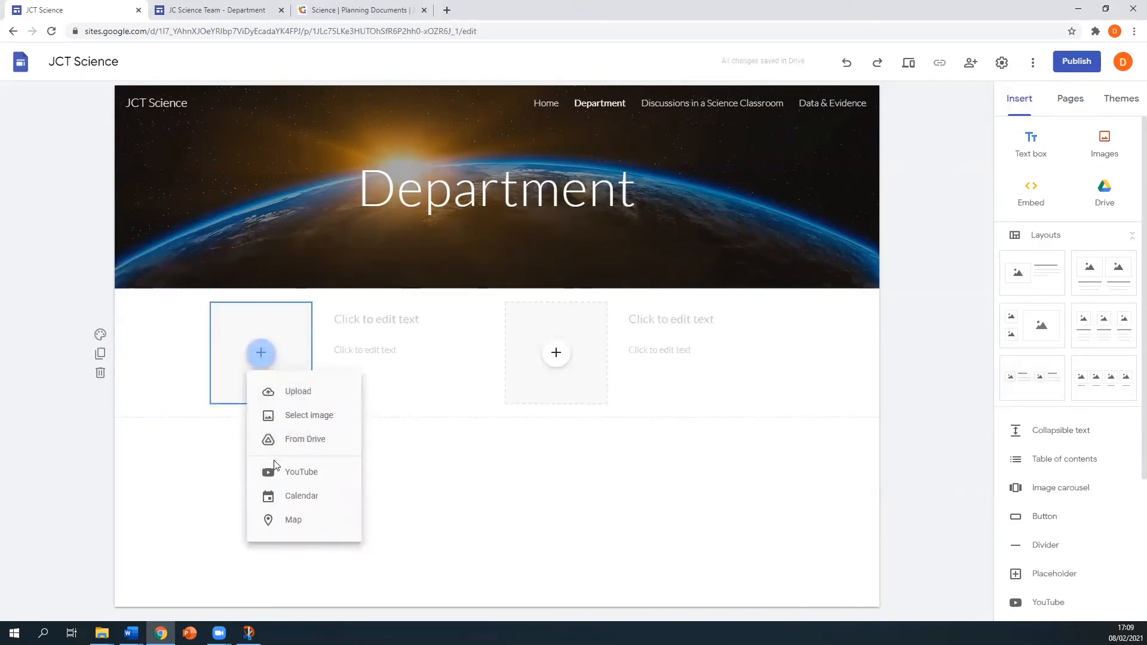
- Upload the 'planning' image into the first Department card and start a link in its text box
{"action": "left_click", "coordinate": [304, 395]}
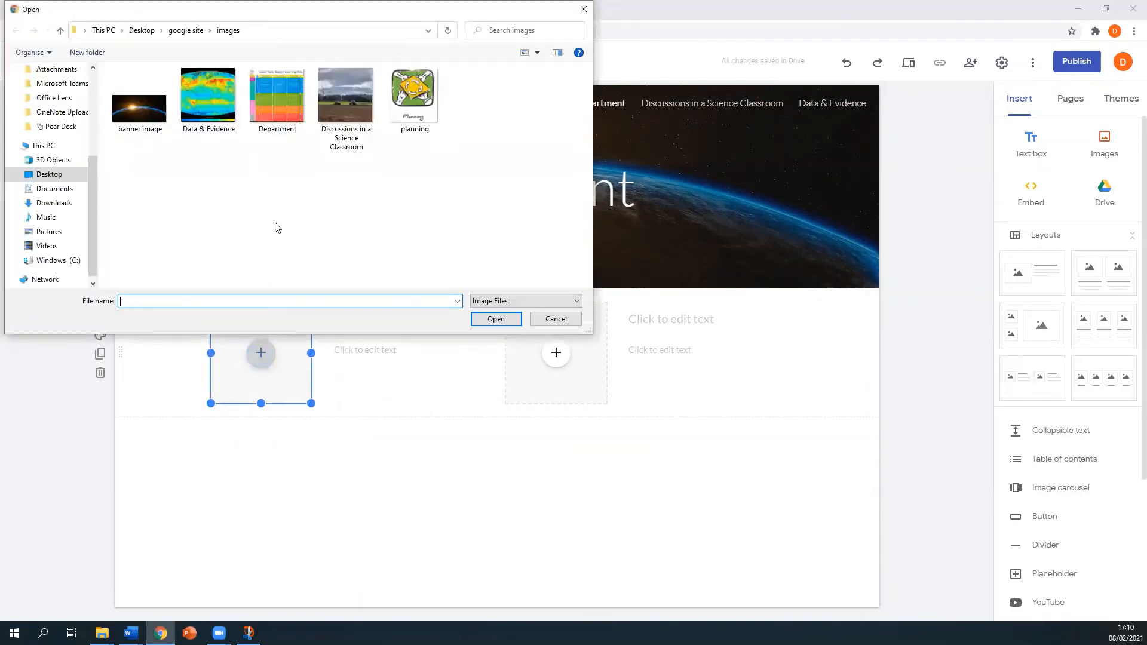
{"action": "left_click", "coordinate": [425, 103]}
{"action": "left_click", "coordinate": [496, 319]}
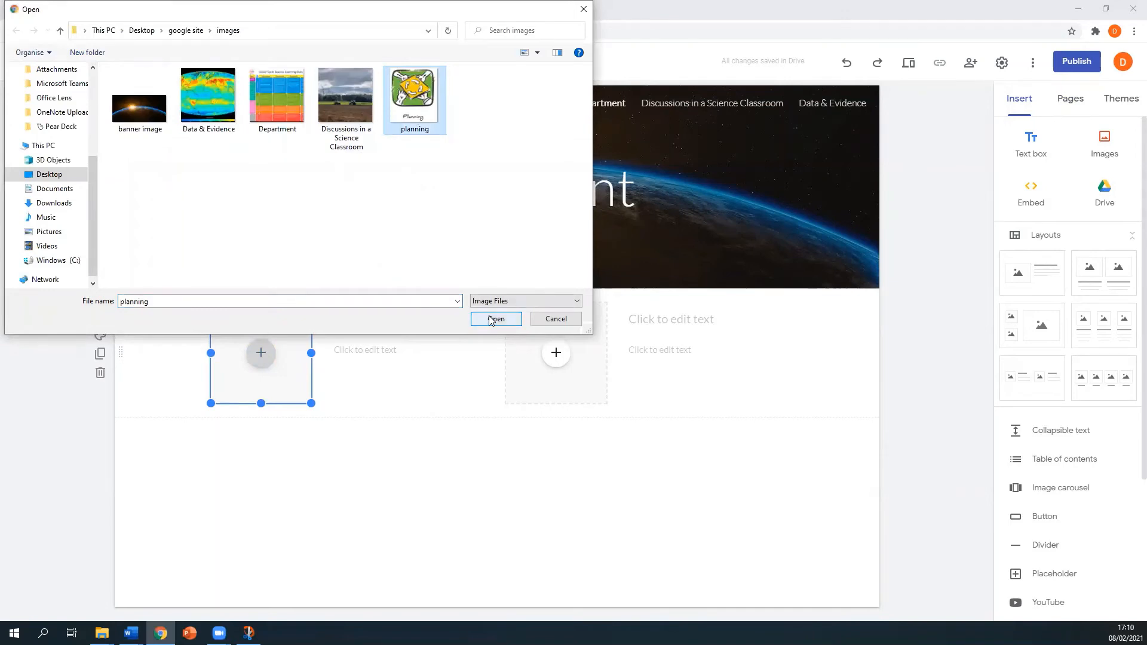
{"action": "left_click", "coordinate": [373, 352]}
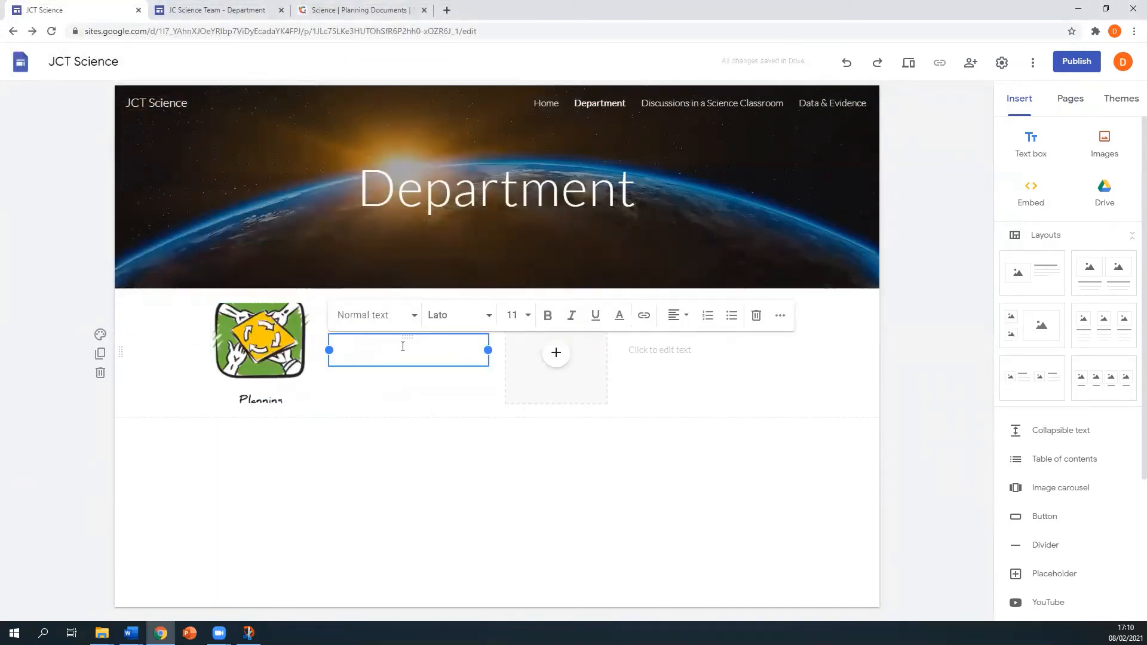
{"action": "left_click", "coordinate": [643, 316]}
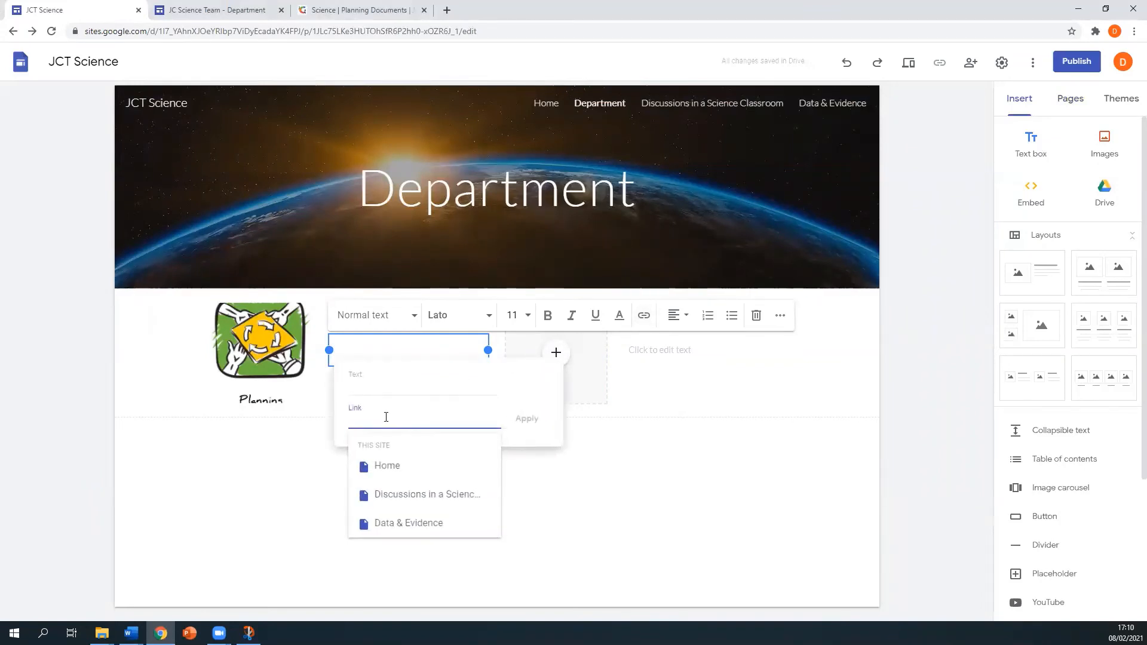
{"action": "left_click", "coordinate": [357, 9]}
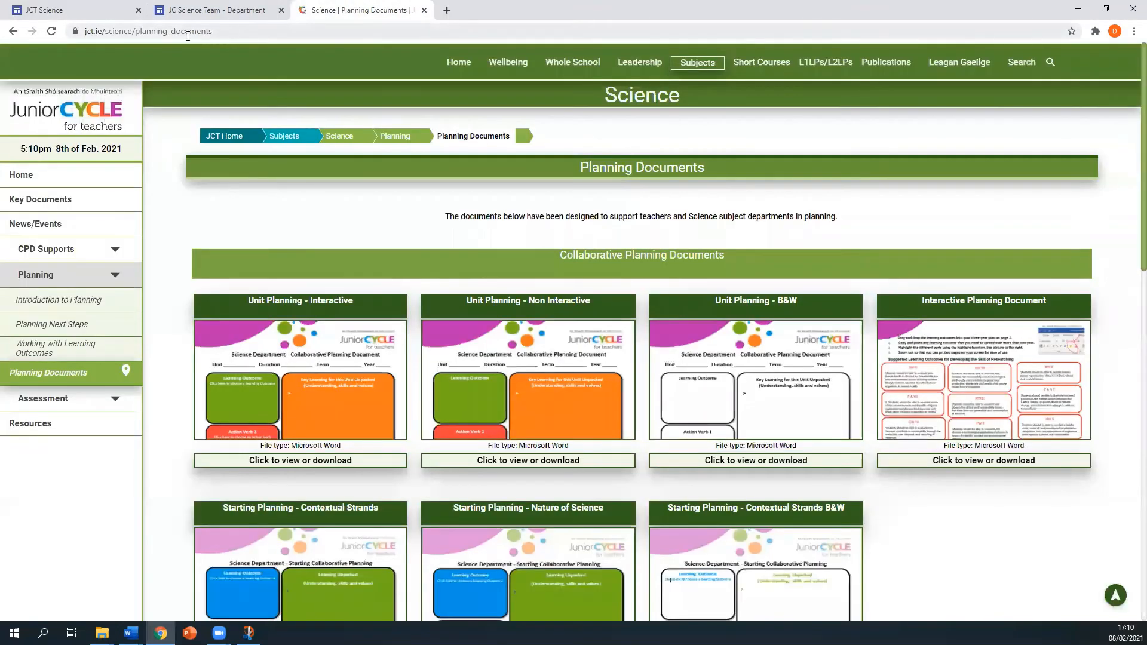
- Copy the jct.ie Science Planning Documents page address and return to the JCT Science editor
{"action": "left_click", "coordinate": [128, 33]}
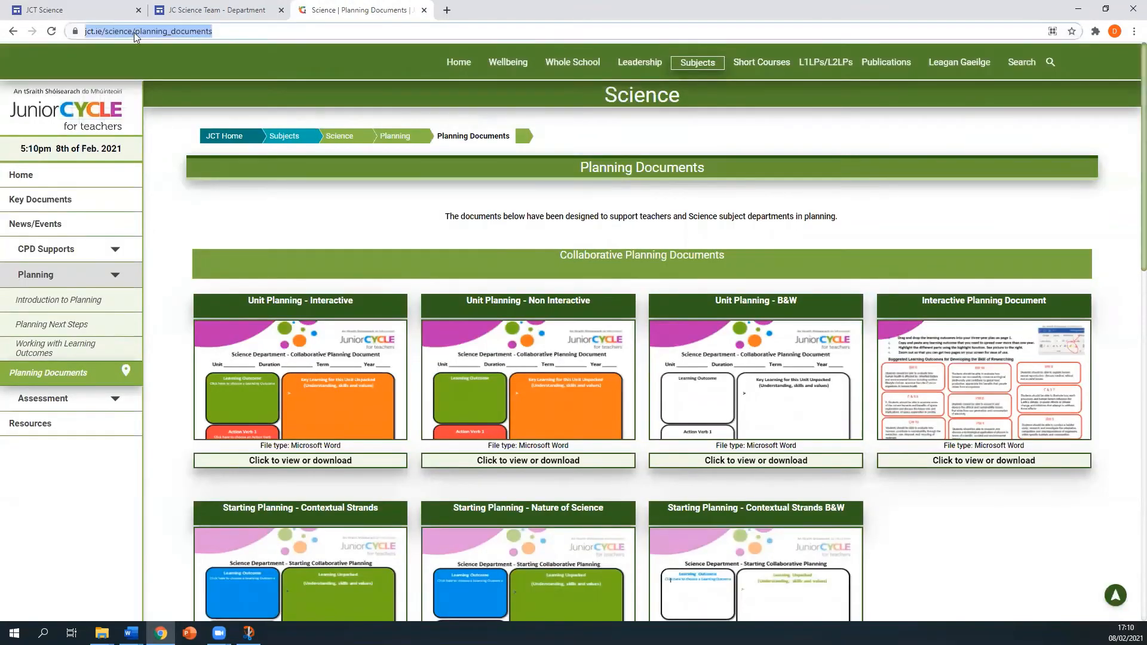
{"action": "right_click", "coordinate": [136, 30]}
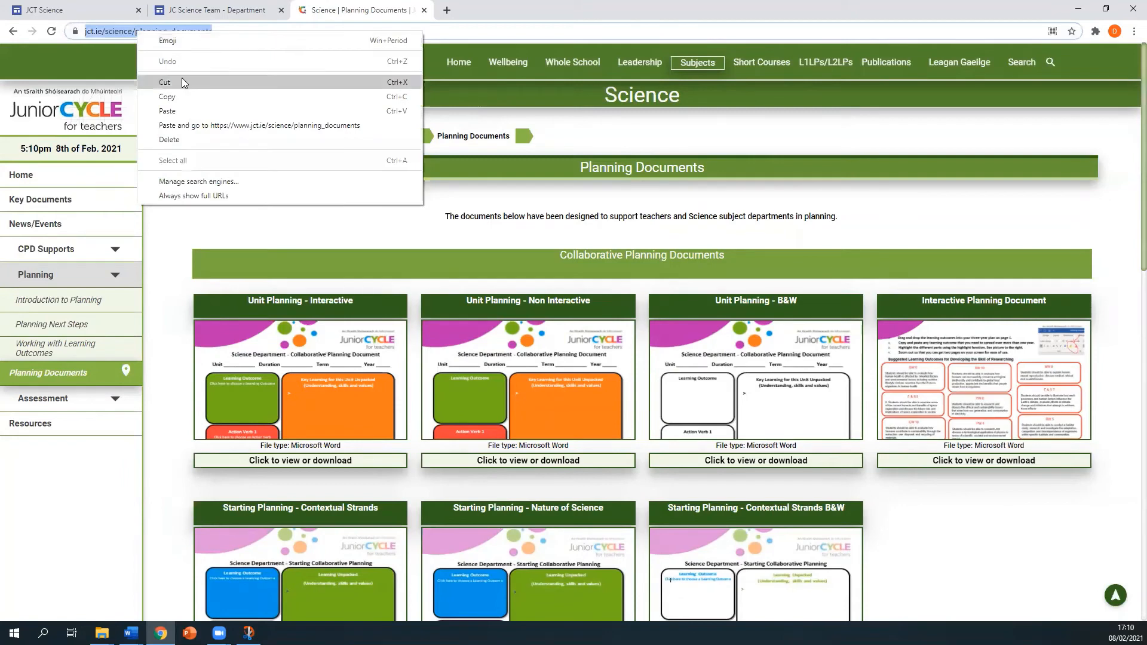
{"action": "left_click", "coordinate": [182, 94]}
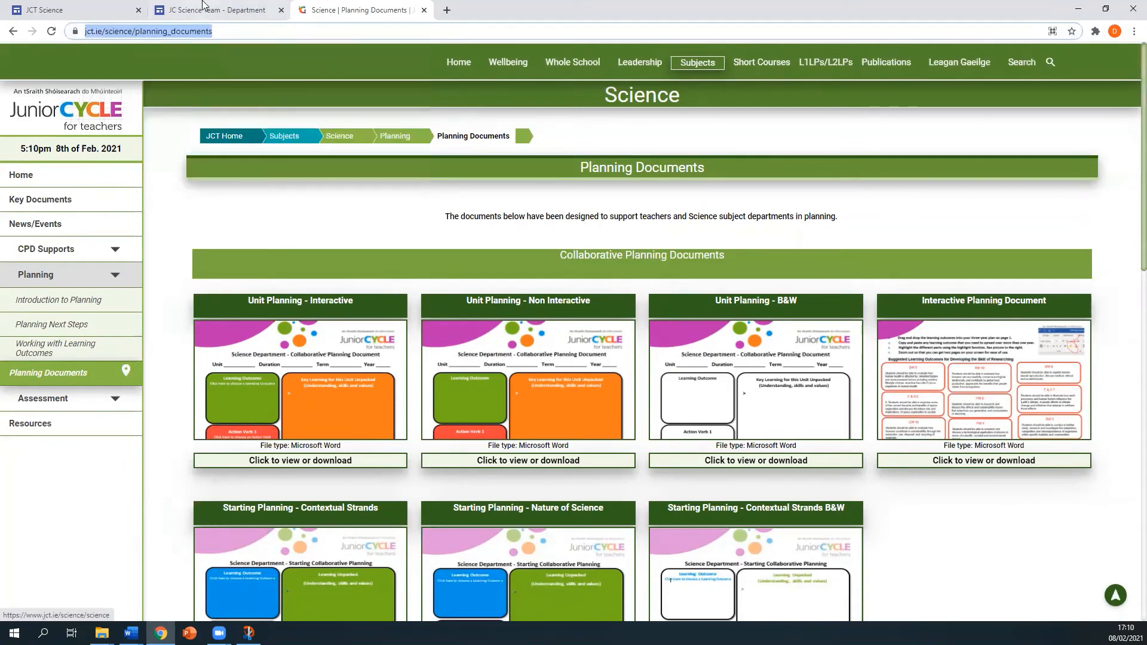
{"action": "left_click", "coordinate": [127, 6]}
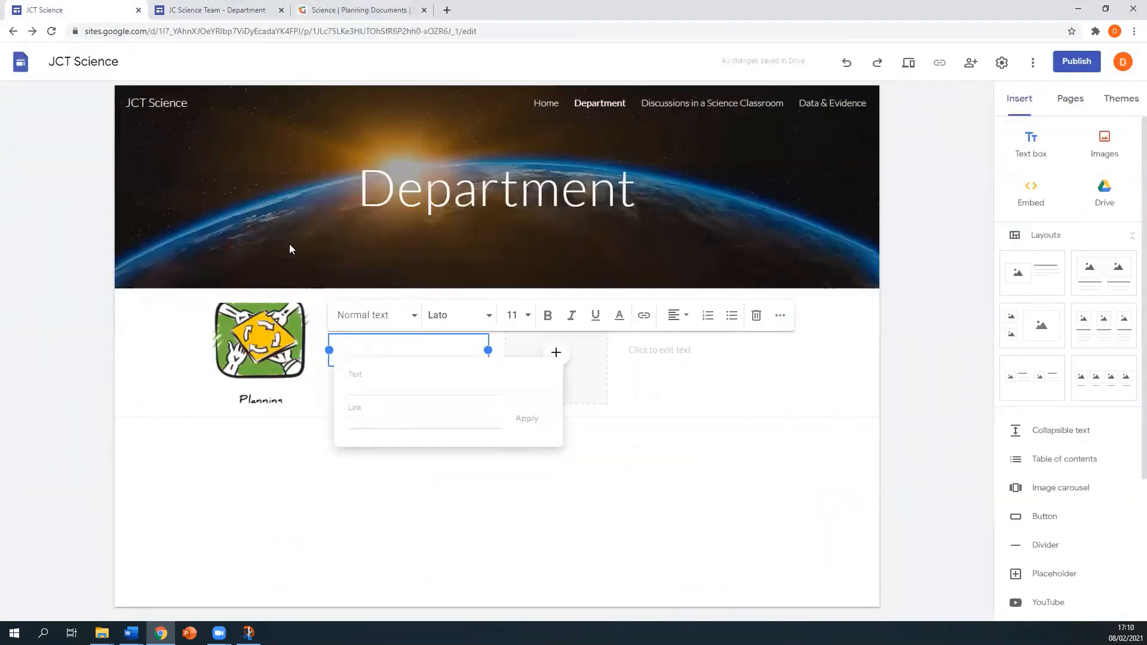
- Paste the jct.ie planning documents address into the planning card's text box
{"action": "right_click", "coordinate": [373, 350]}
{"action": "left_click", "coordinate": [353, 354]}
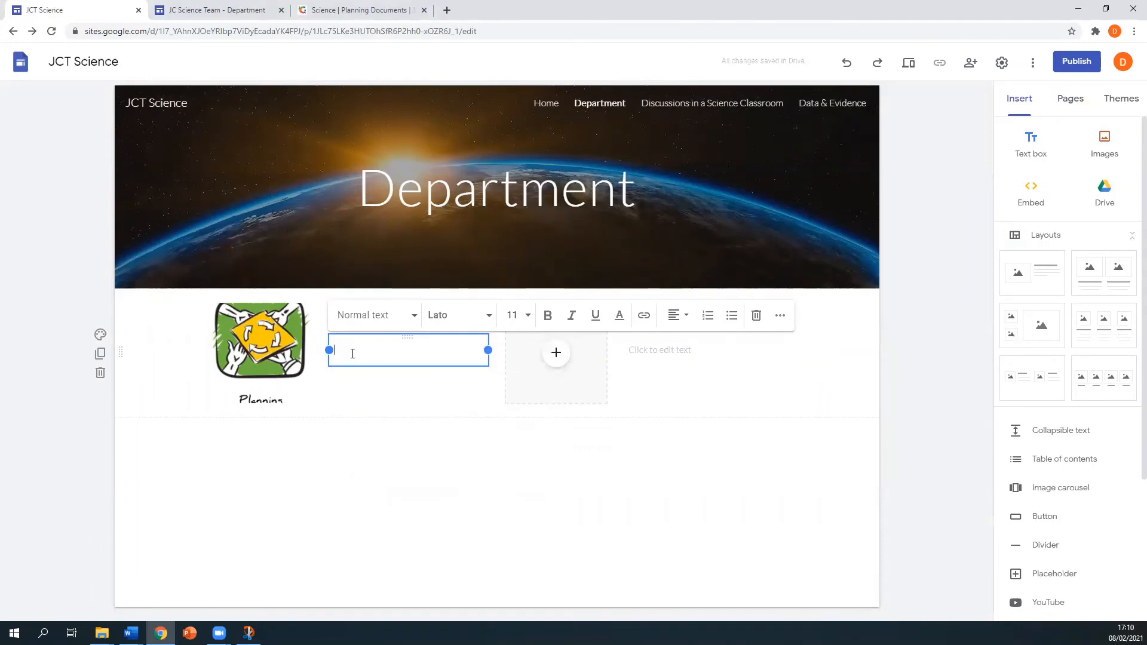
{"action": "right_click", "coordinate": [351, 353]}
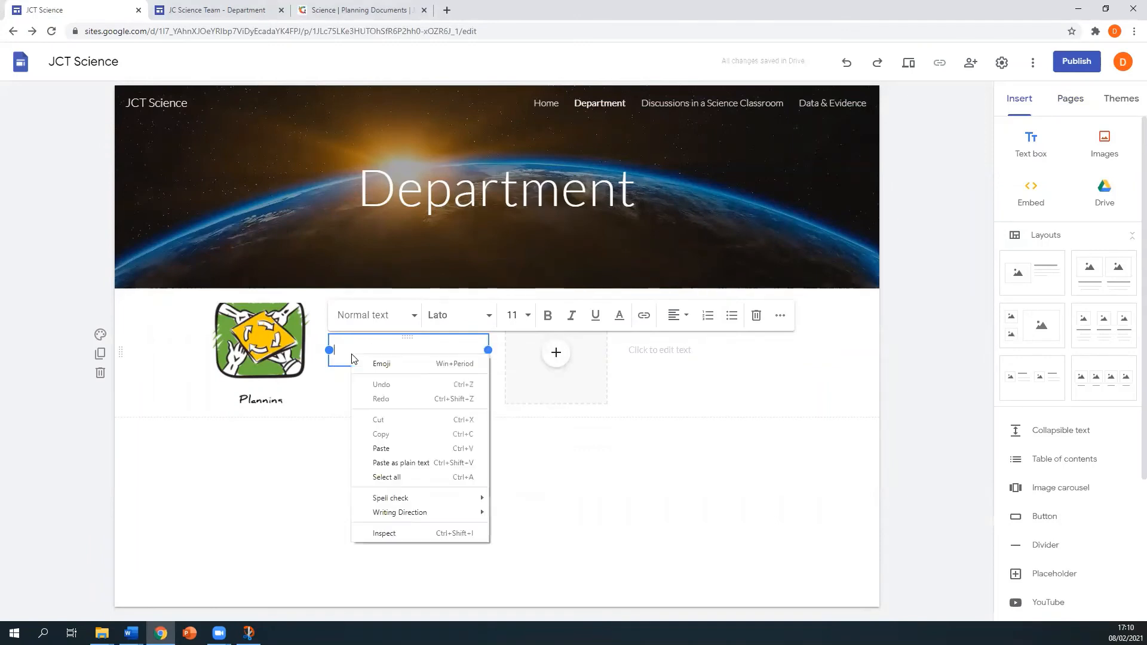
{"action": "left_click", "coordinate": [381, 446]}
{"action": "left_click", "coordinate": [451, 392]}
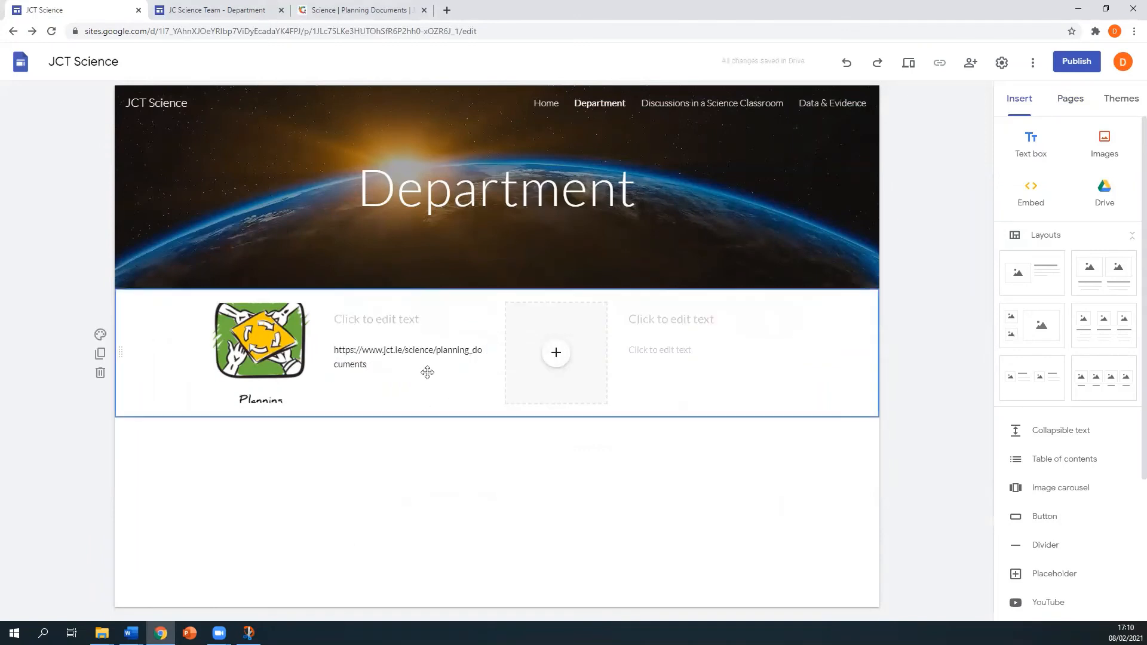
- Title the planning card 'Planning Documents'
{"action": "left_click", "coordinate": [381, 318]}
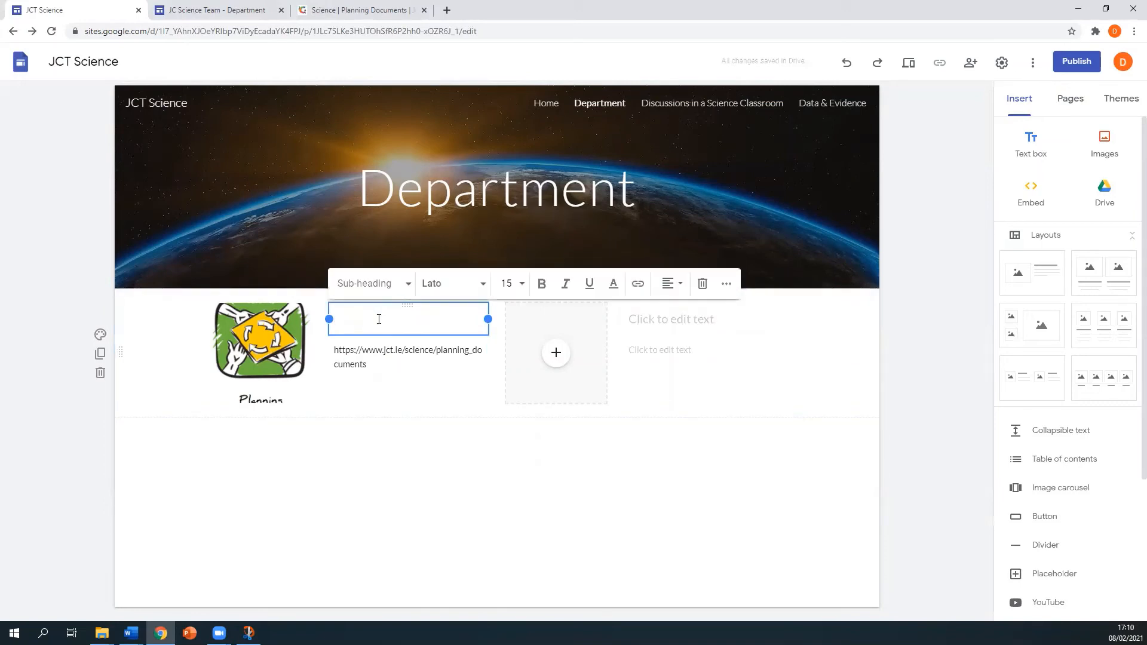
{"action": "type", "text": "Planning Do"}
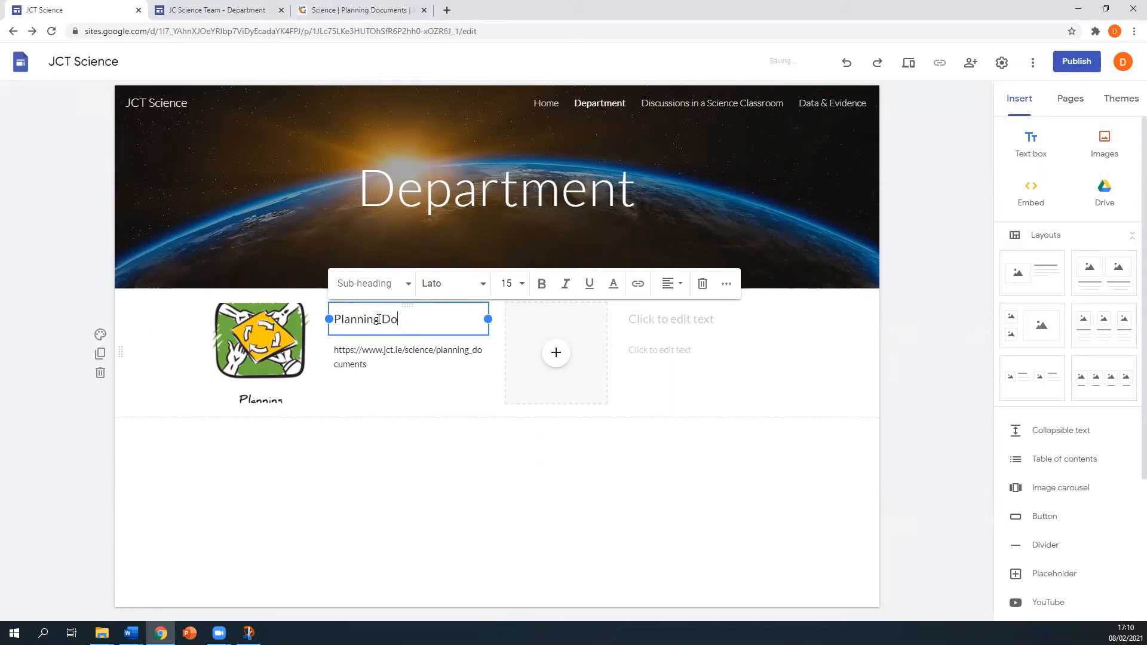
{"action": "type", "text": "cuments"}
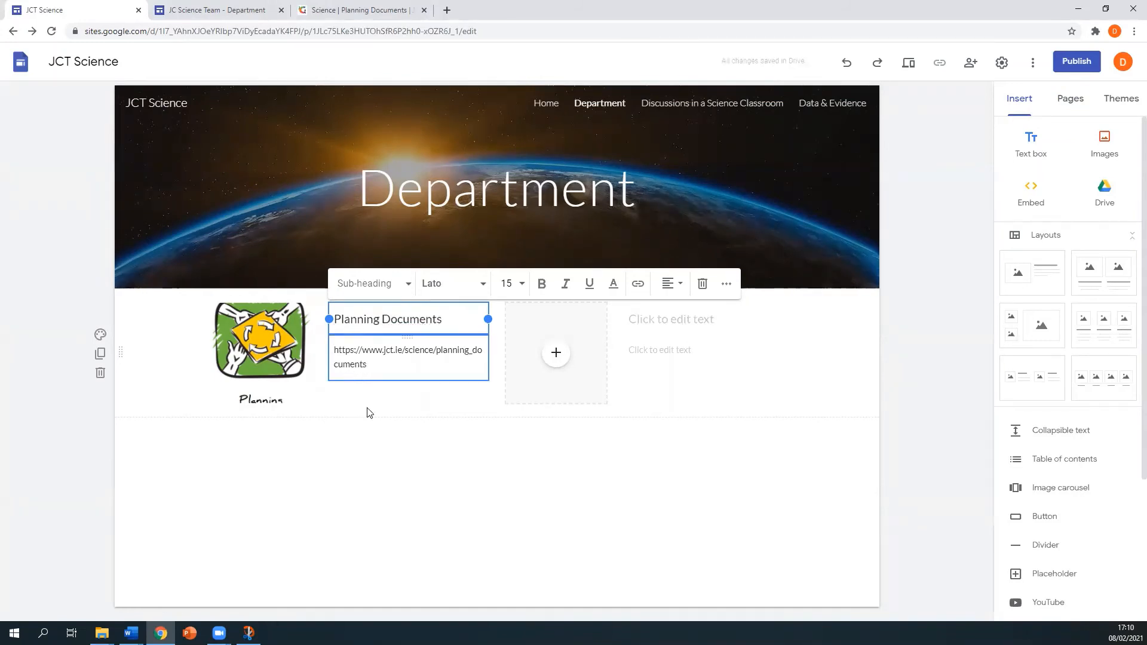
{"action": "left_click", "coordinate": [389, 476]}
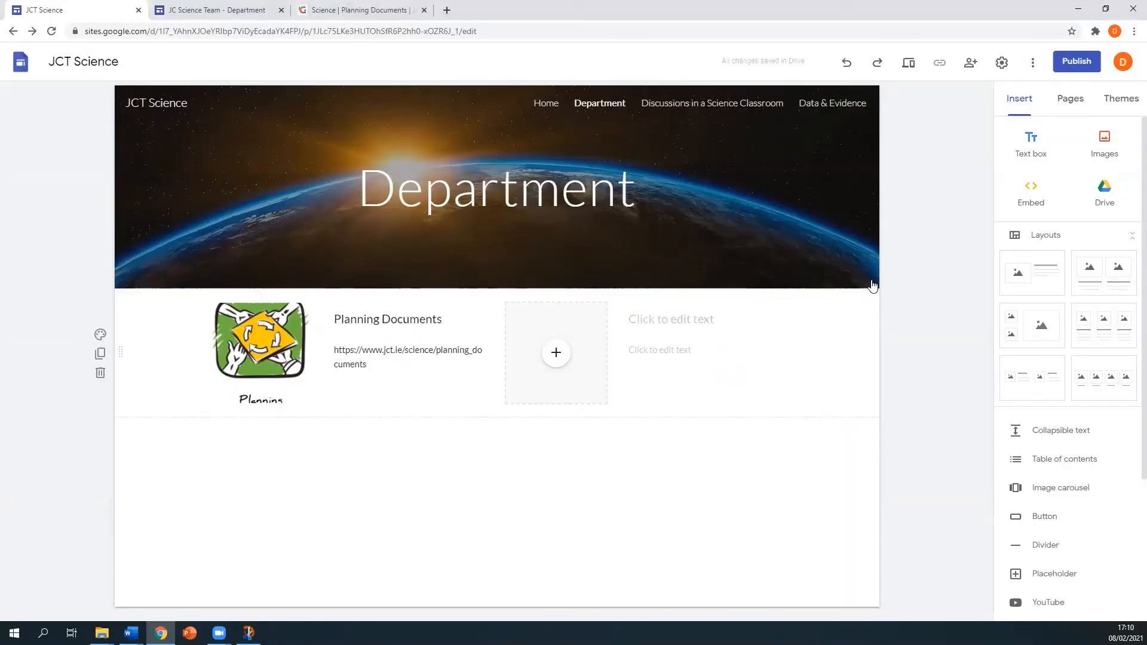
- Publish the JCT Science site at the jct-science web address, leaving viewing open to anyone
{"action": "left_click", "coordinate": [1076, 63]}
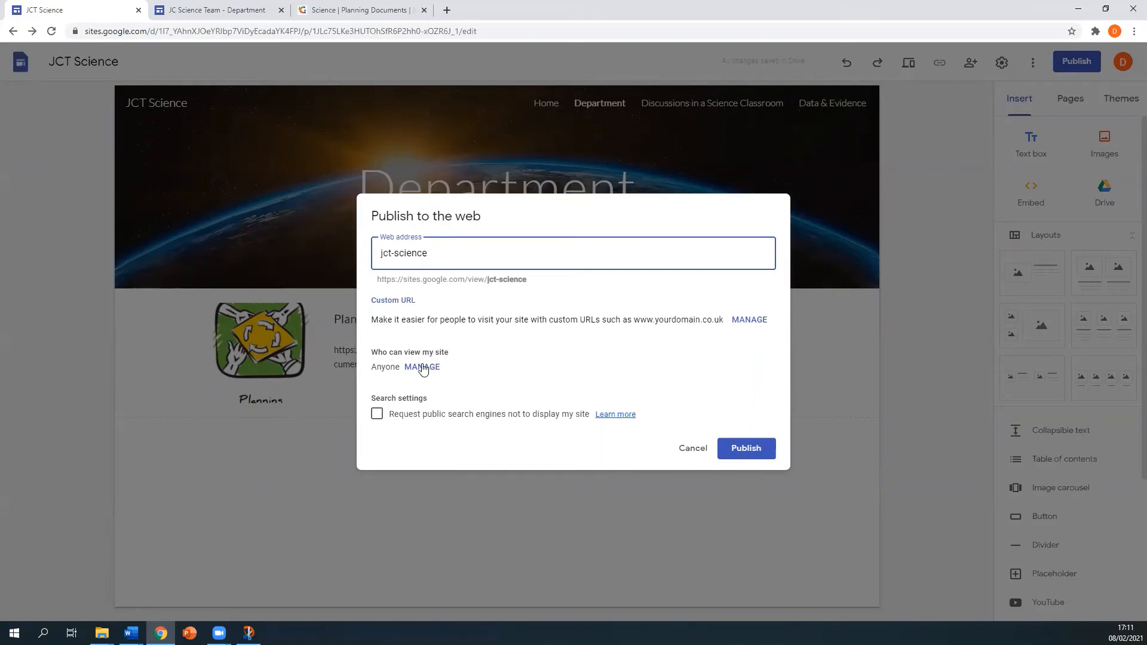
{"action": "left_click", "coordinate": [423, 368]}
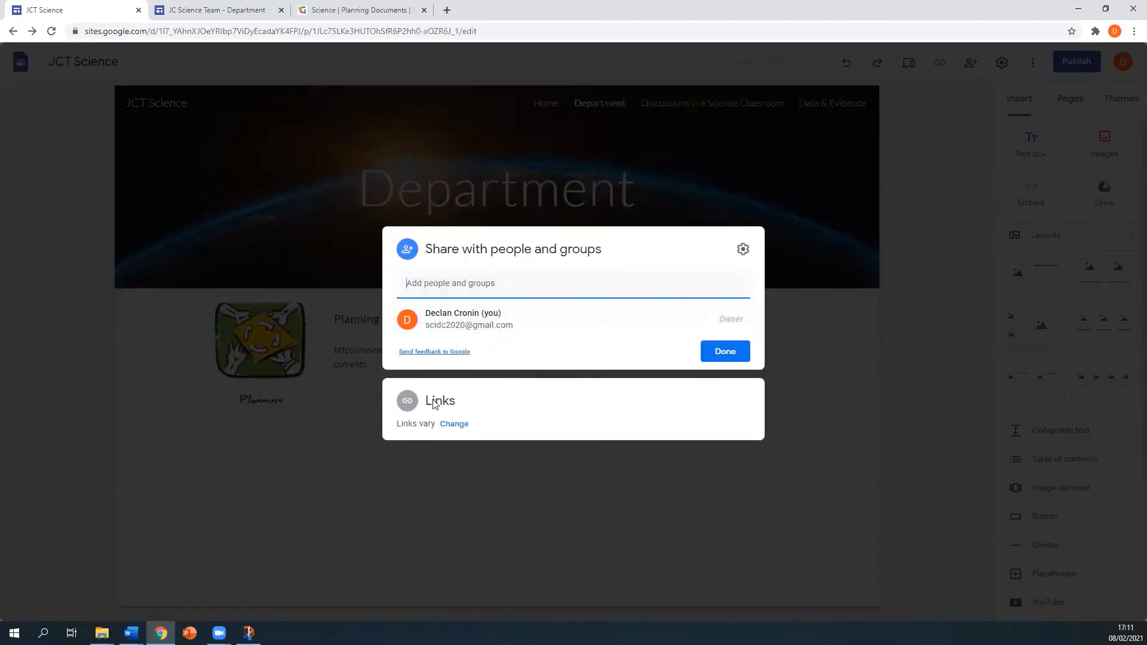
{"action": "left_click", "coordinate": [730, 352]}
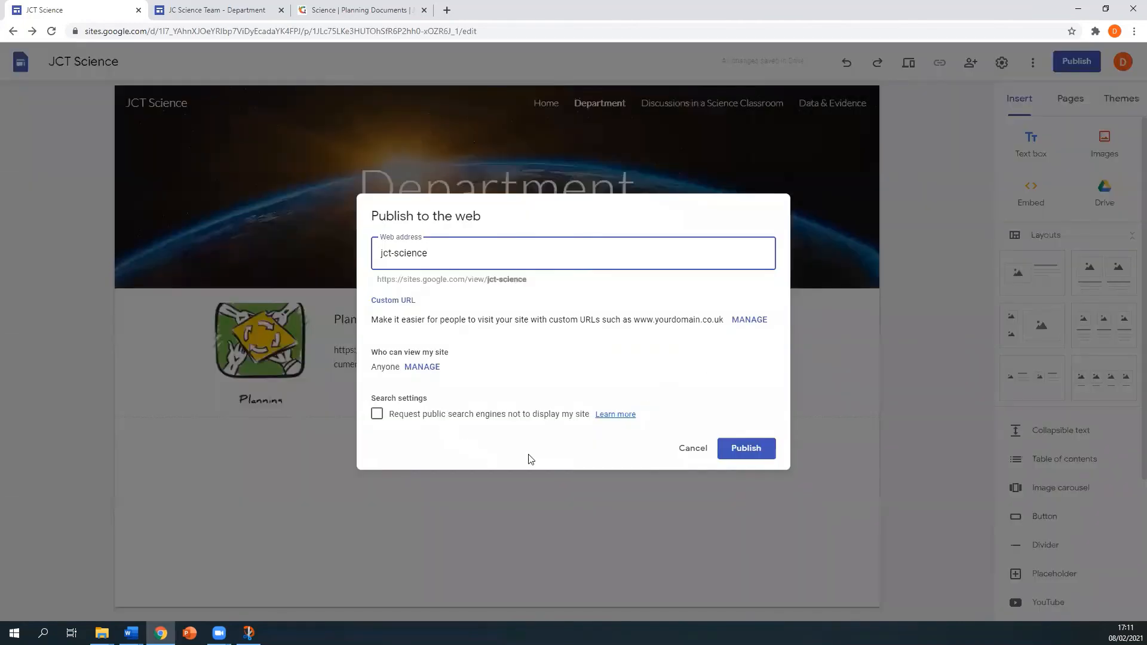
{"action": "left_click", "coordinate": [745, 451]}
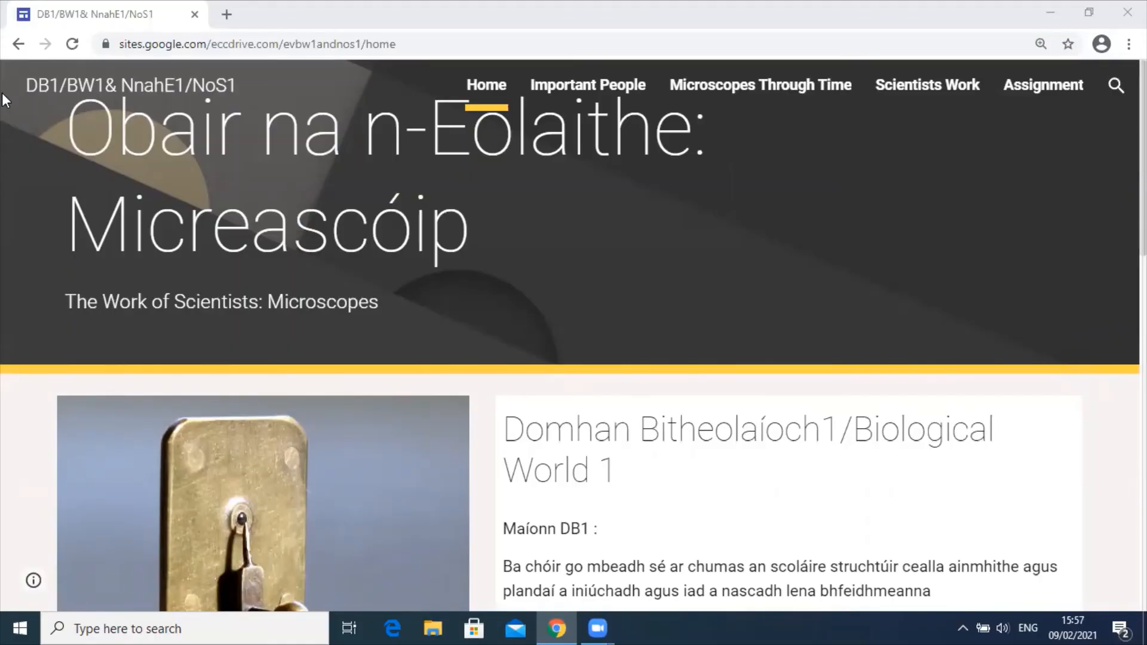
- Scroll the microscopes example's home page down to the Important People, Microscopes Through Time and Scientists Work cards
{"action": "right_click", "coordinate": [3, 95]}
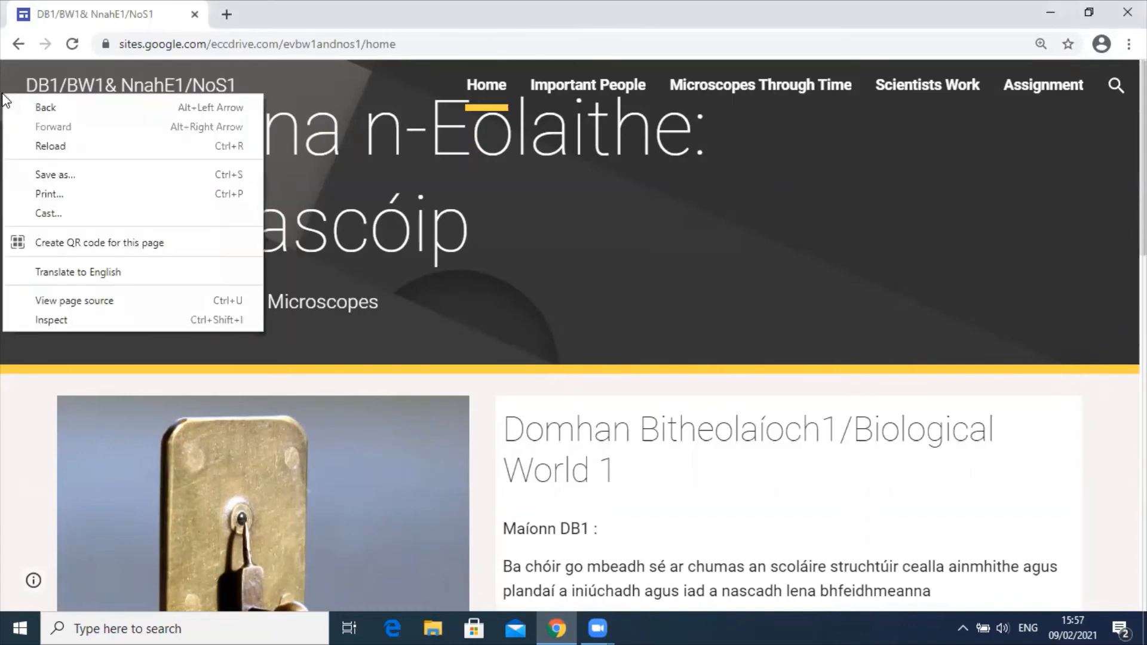
{"action": "left_click", "coordinate": [323, 161]}
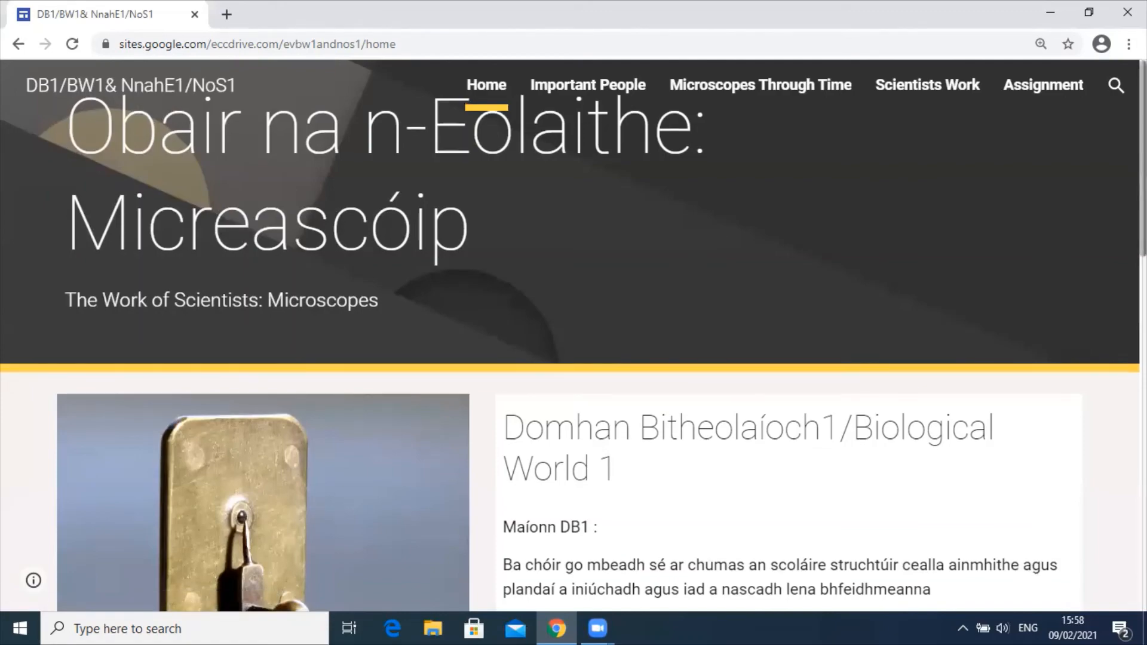
{"action": "scroll", "coordinate": [574, 334], "scroll_direction": "down", "scroll_amount": 3}
{"action": "scroll", "coordinate": [573, 359], "scroll_direction": "down", "scroll_amount": 8}
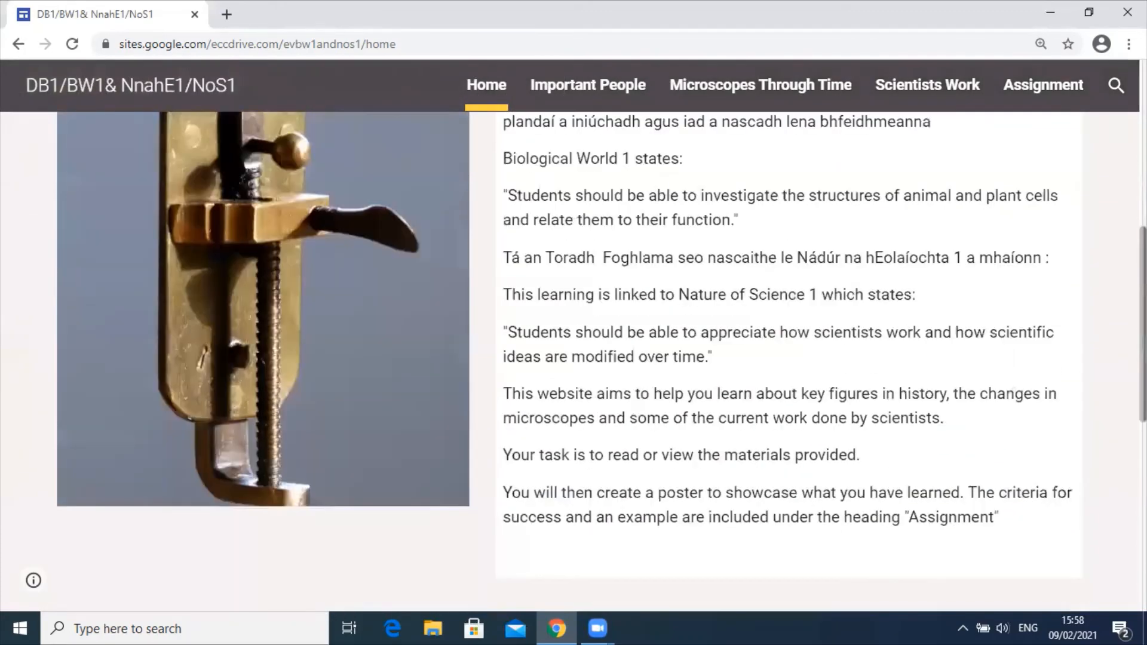
{"action": "scroll", "coordinate": [573, 358], "scroll_direction": "down", "scroll_amount": 3}
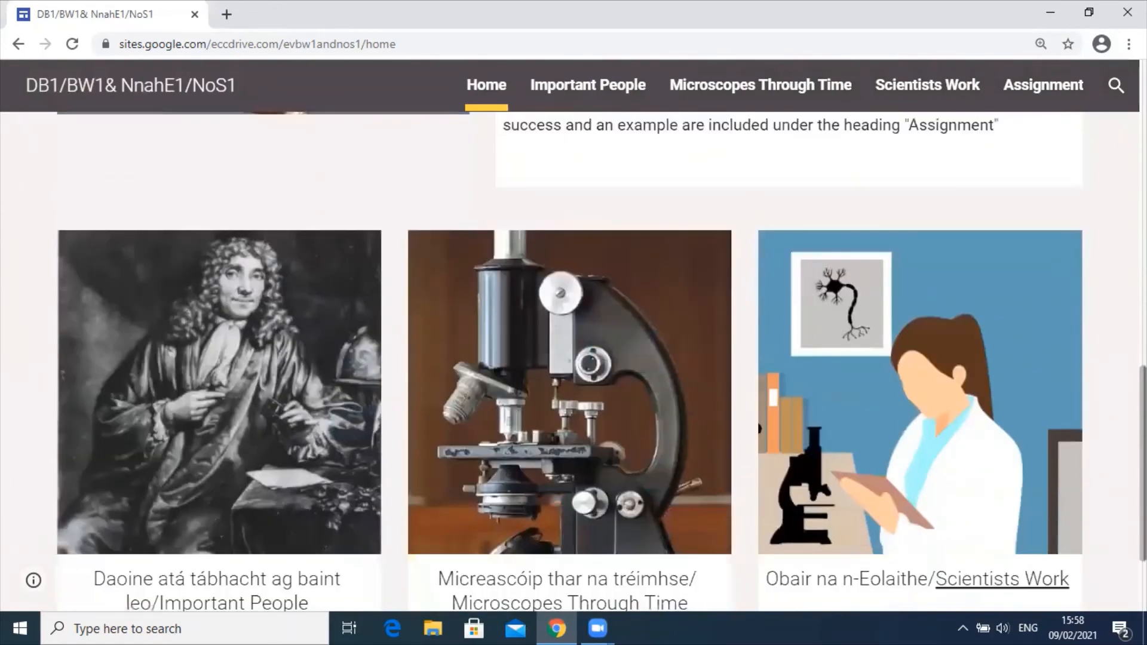
{"action": "scroll", "coordinate": [573, 358], "scroll_direction": "down", "scroll_amount": 2}
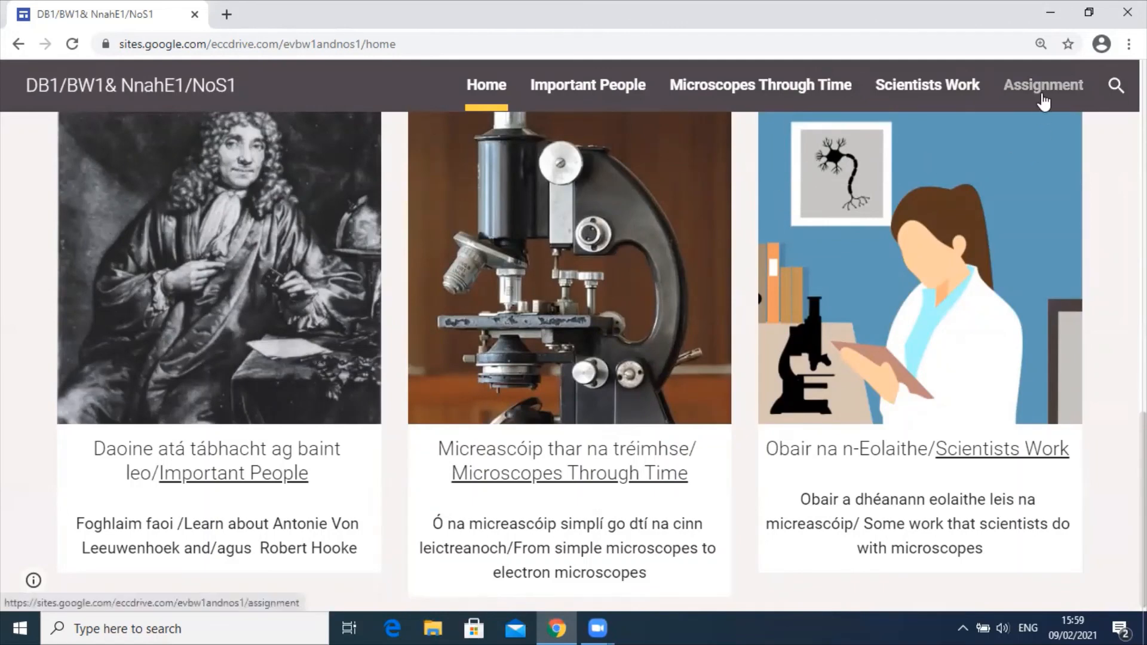
- Go to the example's Assignment page and scroll through its poster instructions and embedded Google Doc
{"action": "left_click", "coordinate": [1042, 95]}
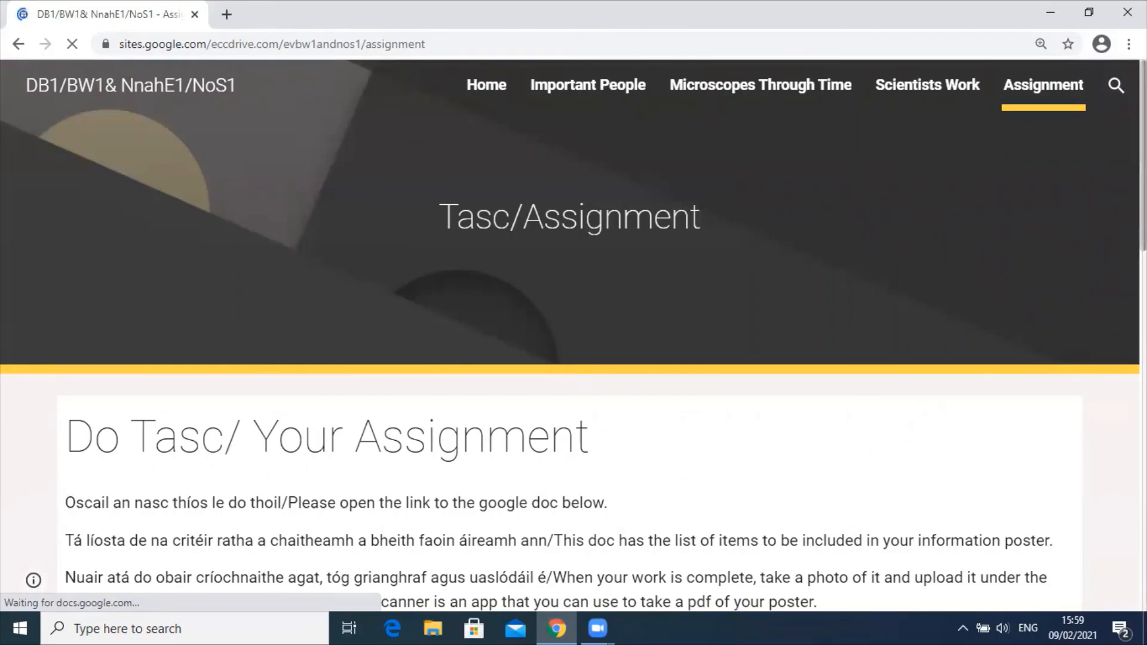
{"action": "scroll", "coordinate": [570, 359], "scroll_direction": "down", "scroll_amount": 1}
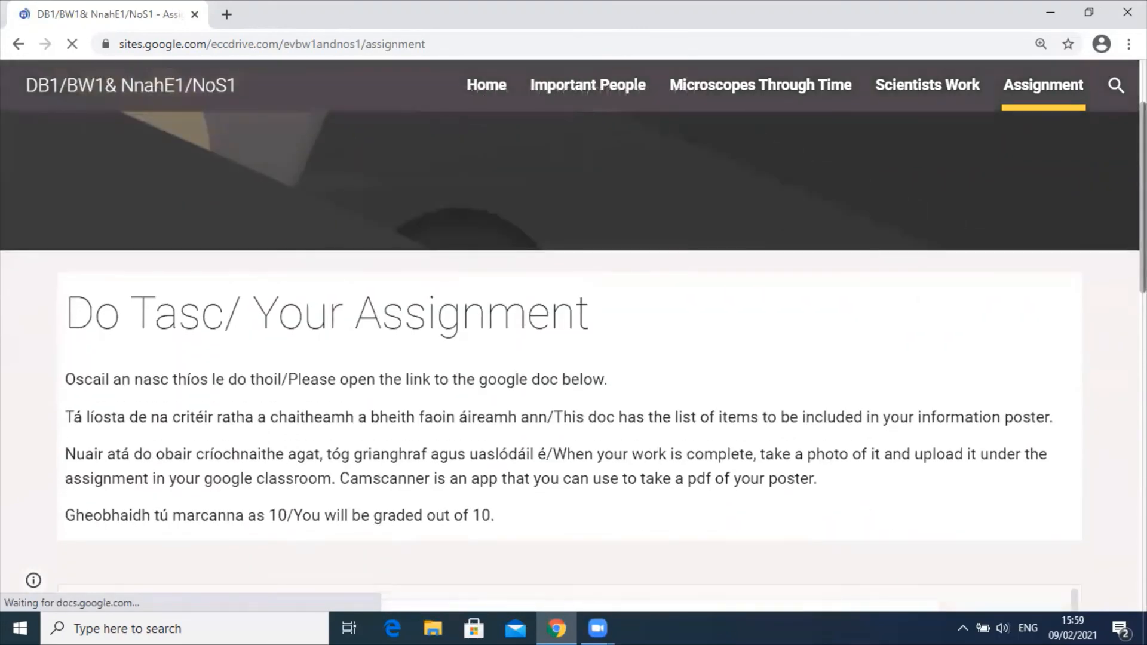
{"action": "scroll", "coordinate": [570, 358], "scroll_direction": "down", "scroll_amount": 2}
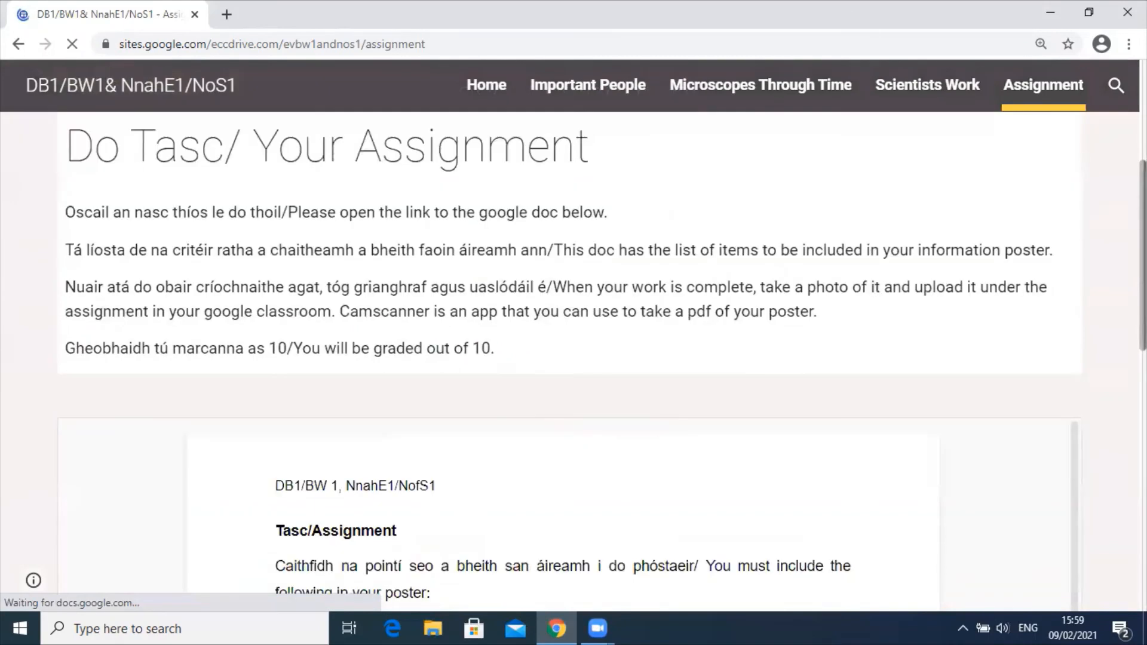
{"action": "scroll", "coordinate": [570, 358], "scroll_direction": "down", "scroll_amount": 2}
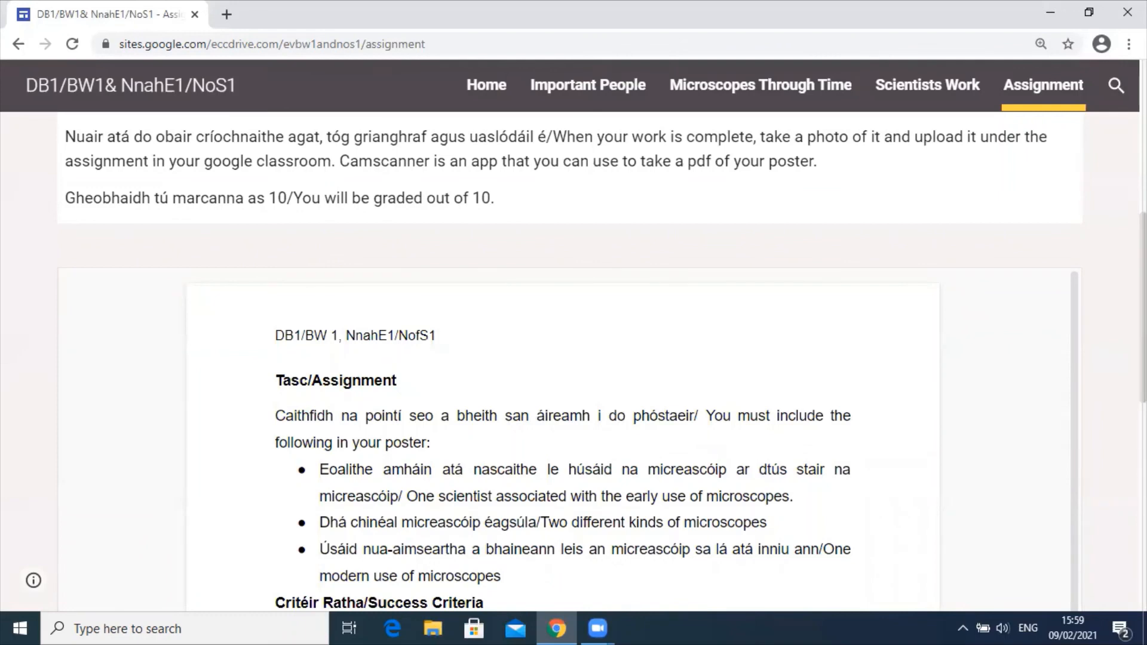
{"action": "scroll", "coordinate": [757, 181], "scroll_direction": "up", "scroll_amount": 7}
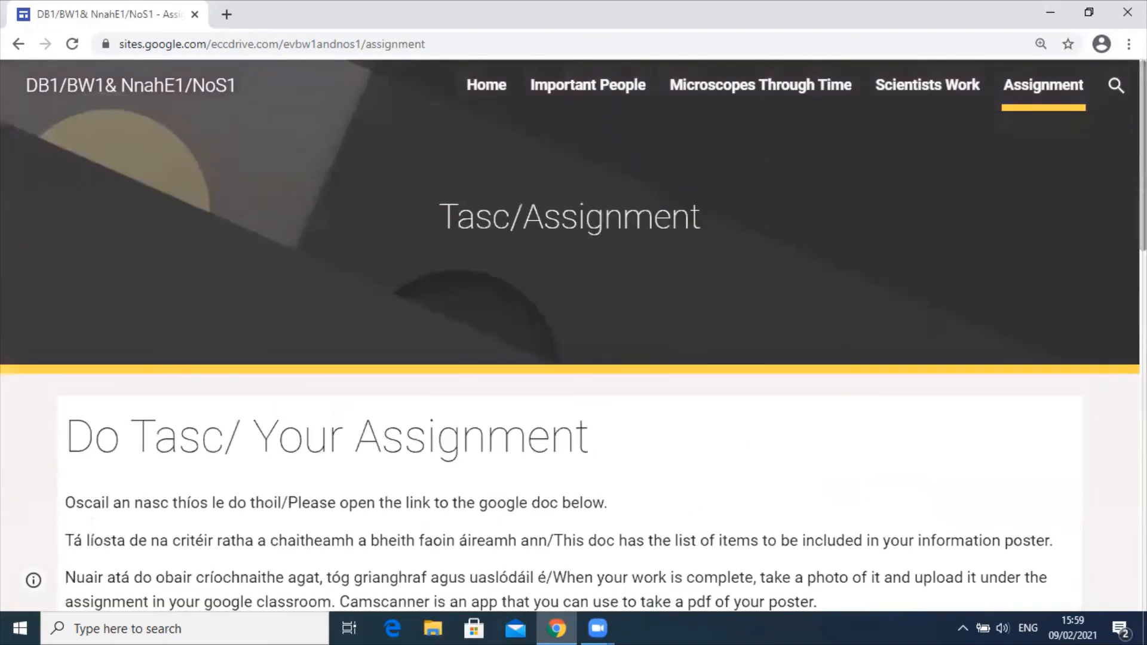